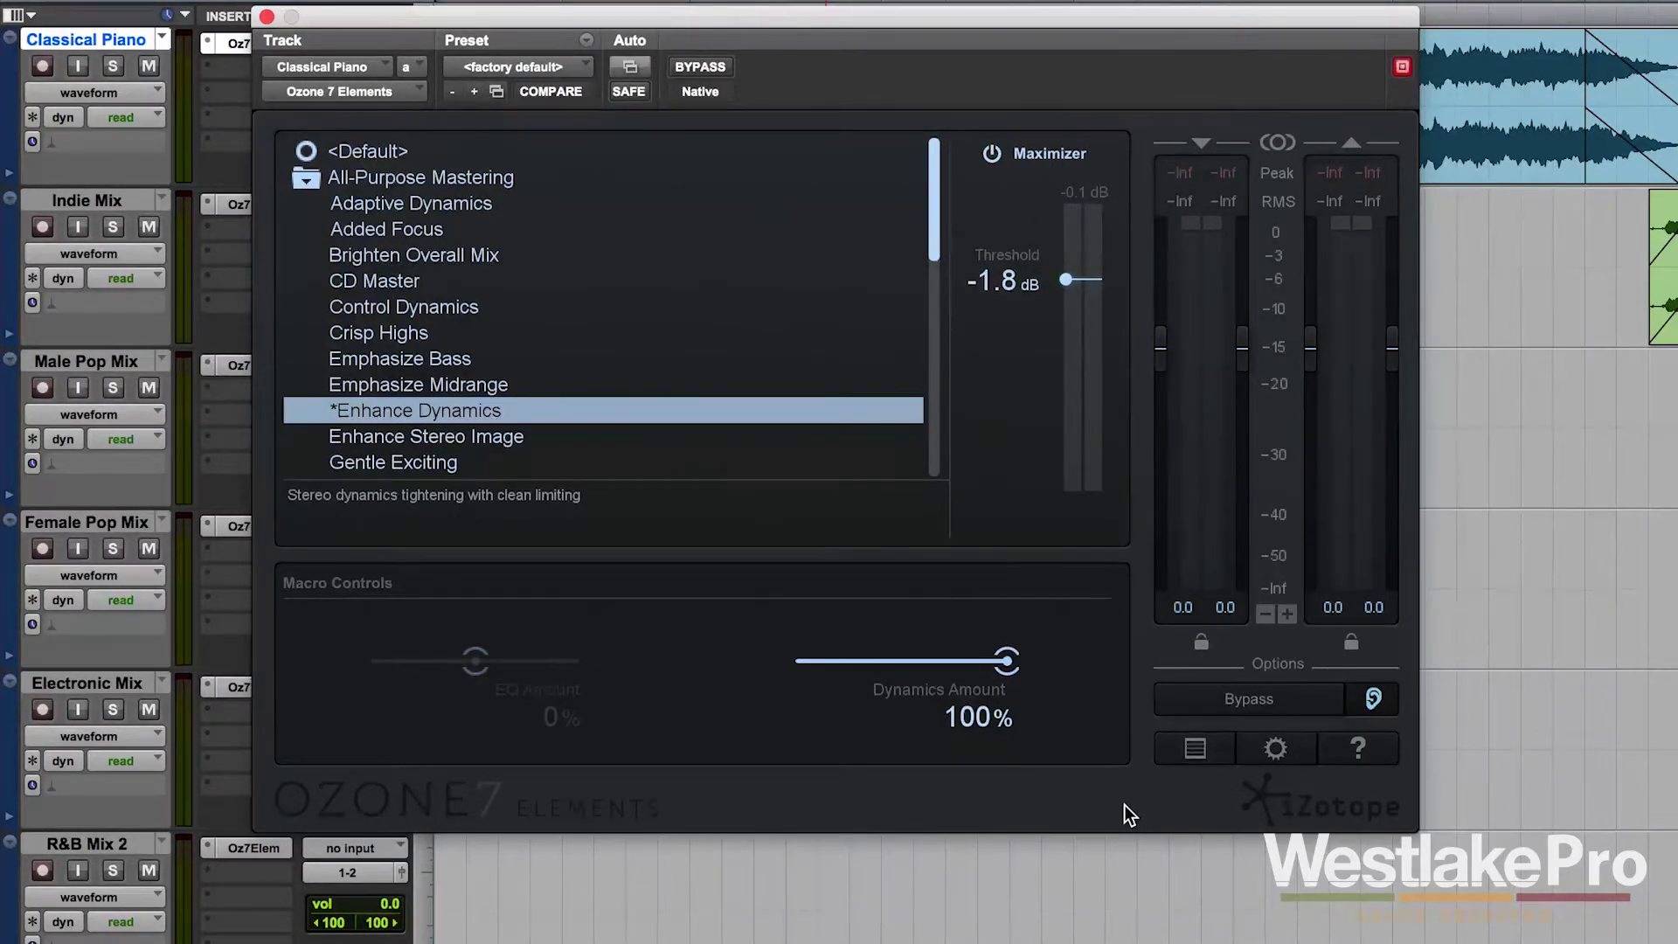
Open Ozone's Options, reposition the window, and look over the I/O and Social pages.
{"action": "left_click", "coordinate": [1274, 750]}
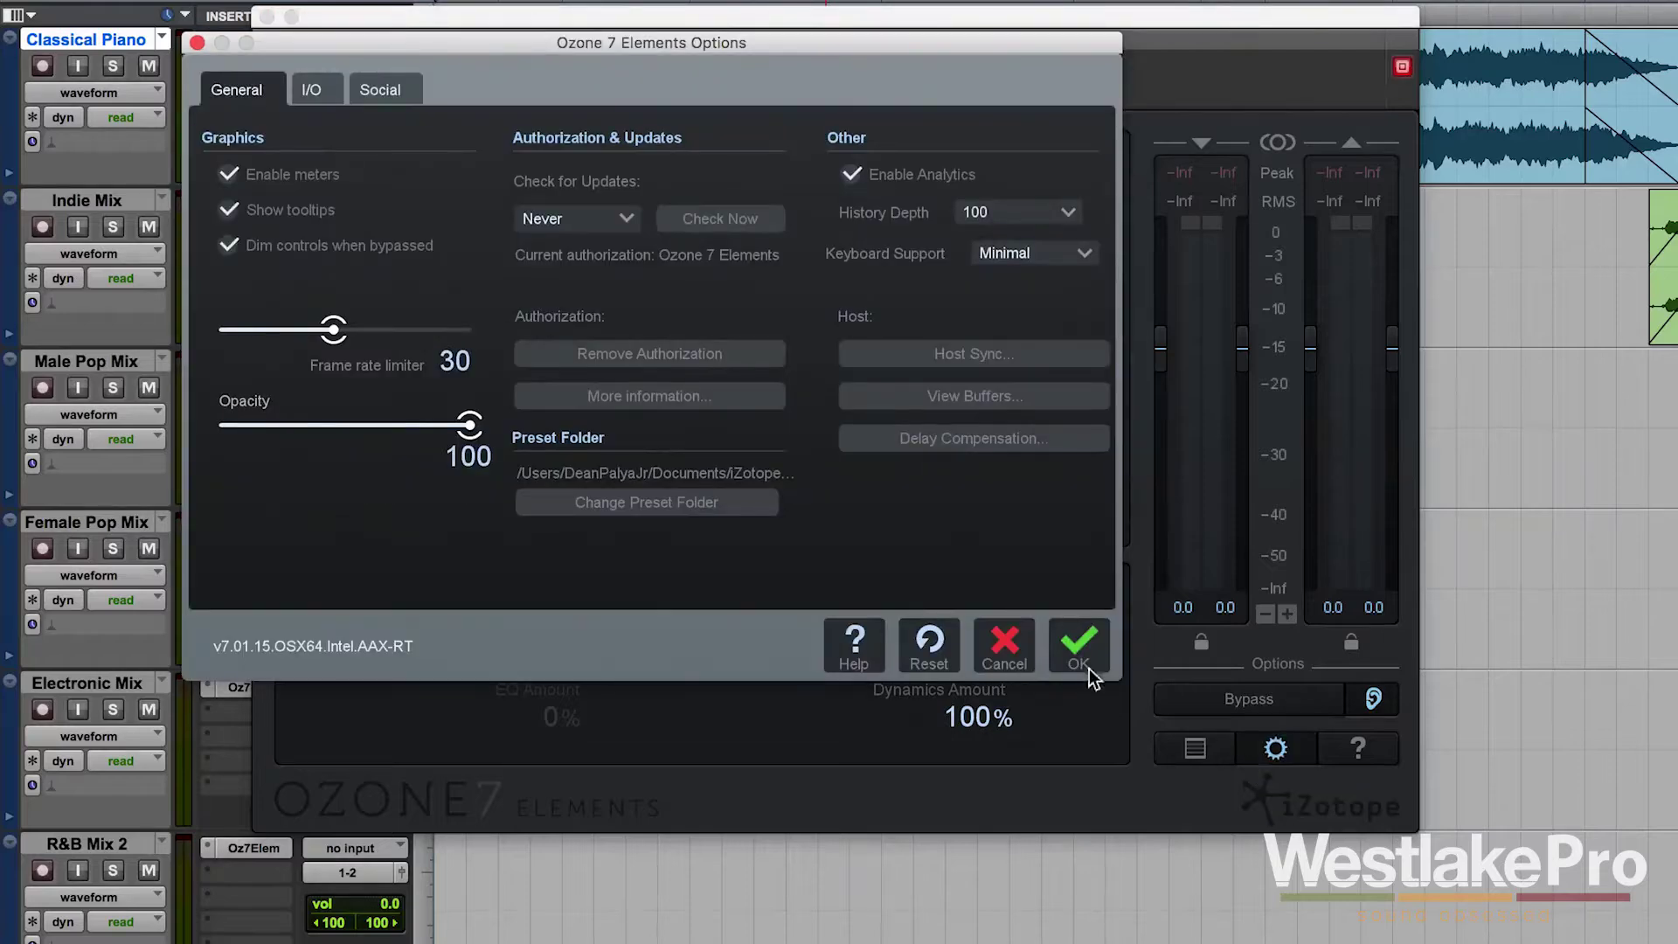
{"action": "left_click_drag", "start_coordinate": [889, 43], "coordinate": [1050, 97]}
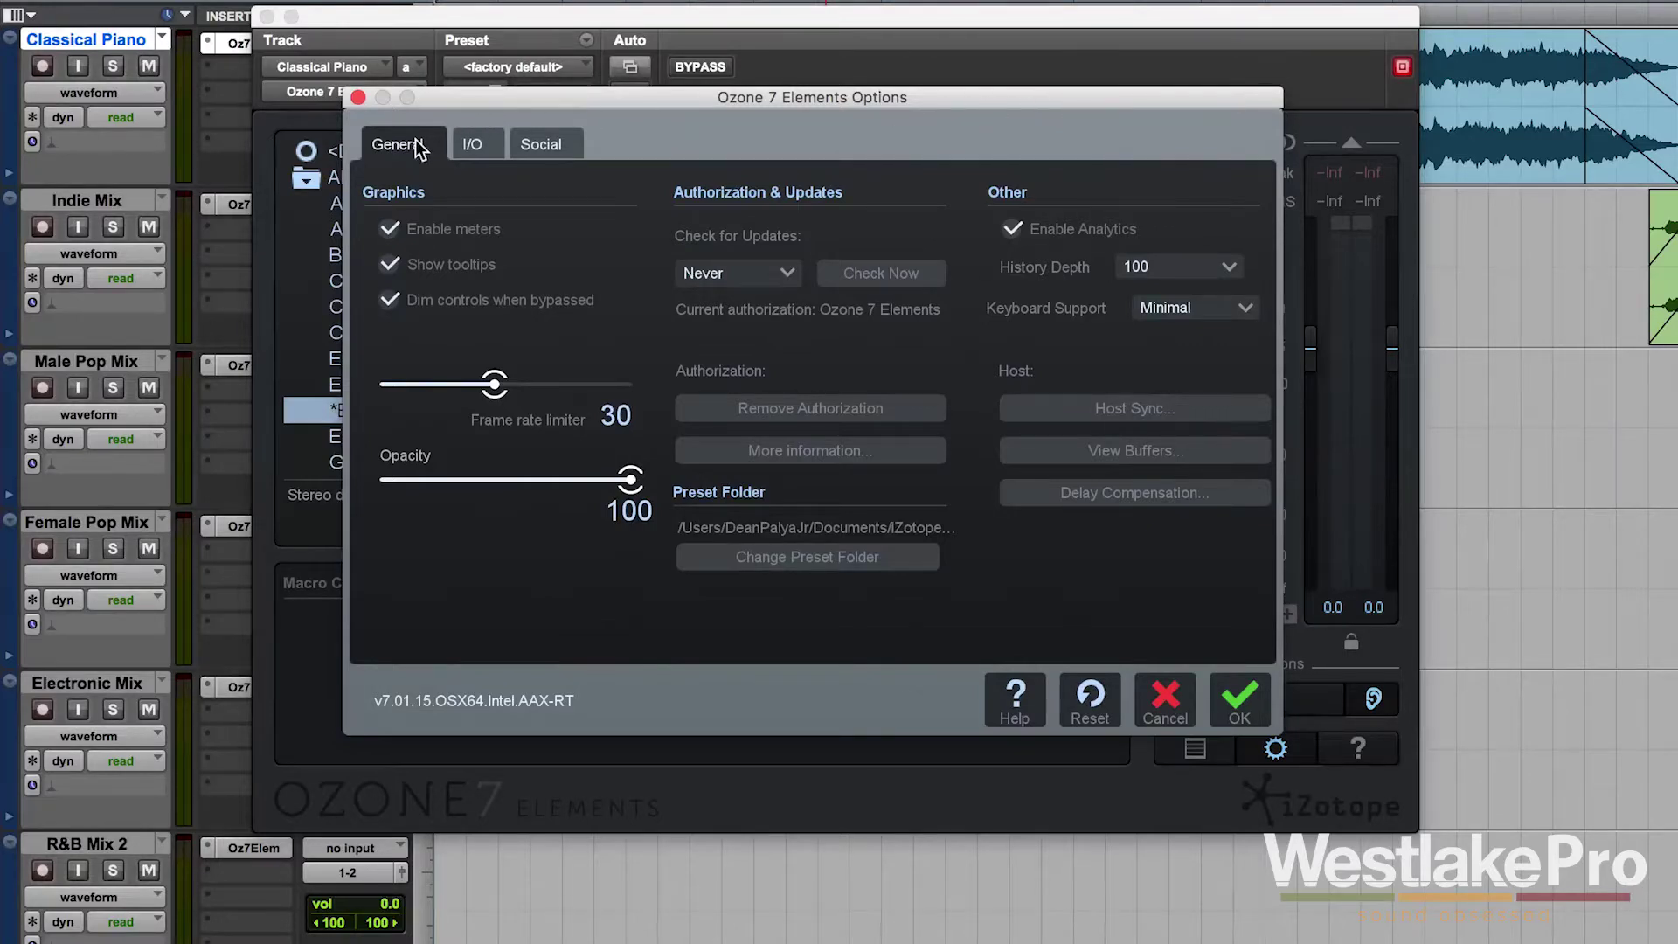
{"action": "left_click", "coordinate": [482, 147]}
{"action": "left_click", "coordinate": [564, 147]}
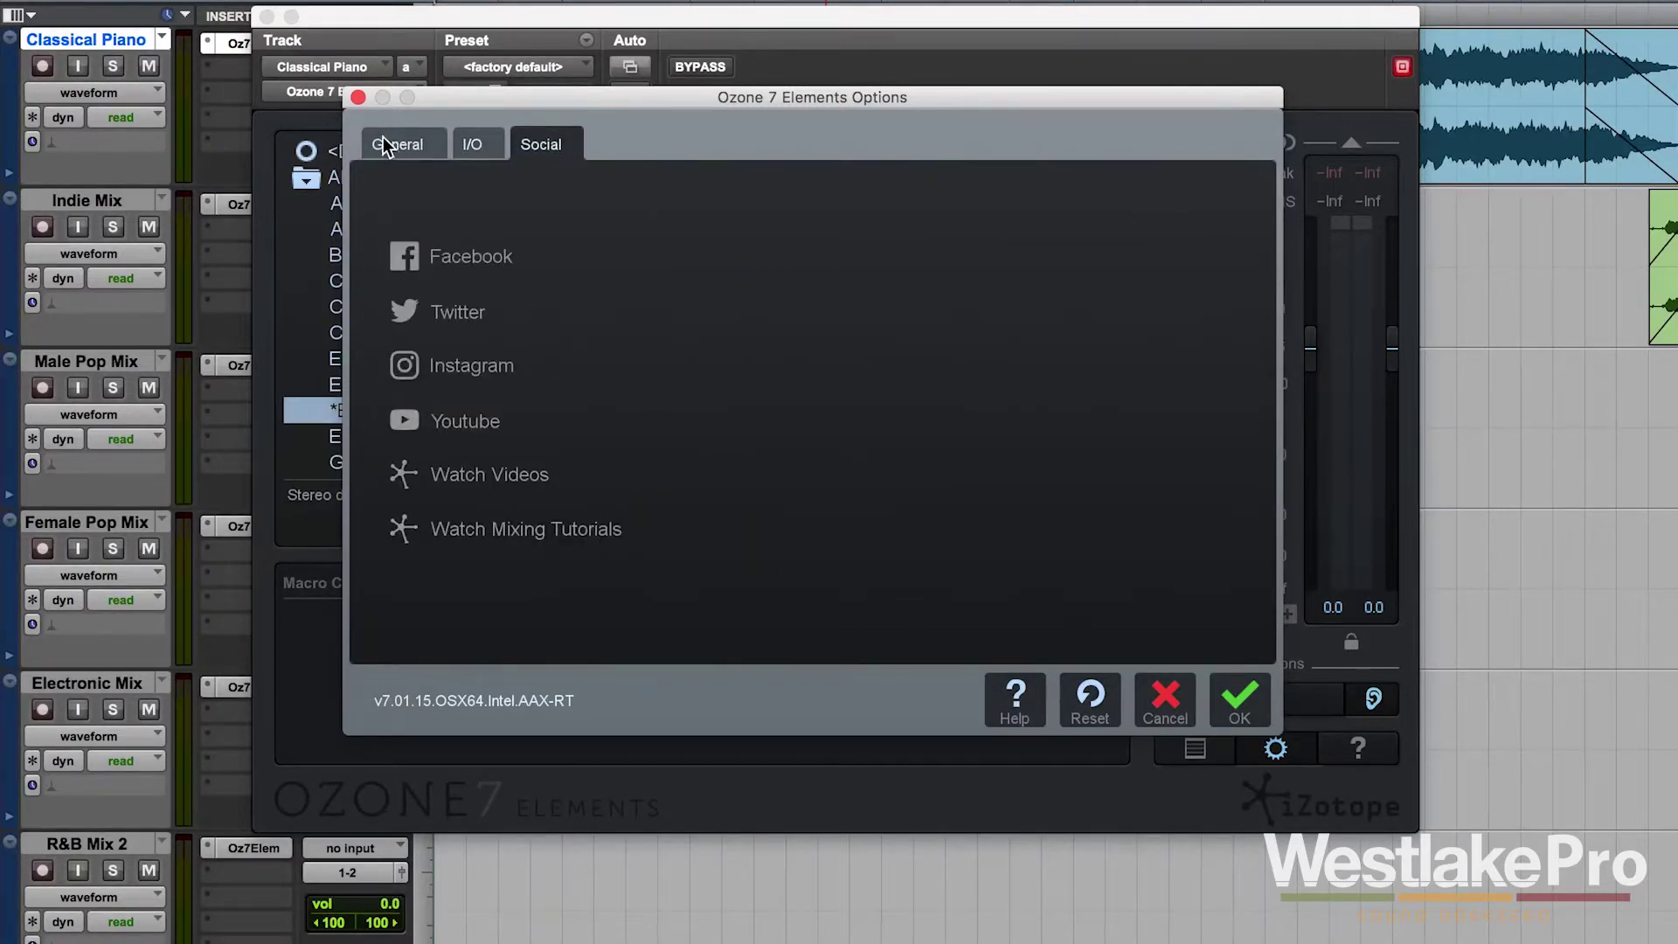
{"action": "left_click", "coordinate": [385, 140]}
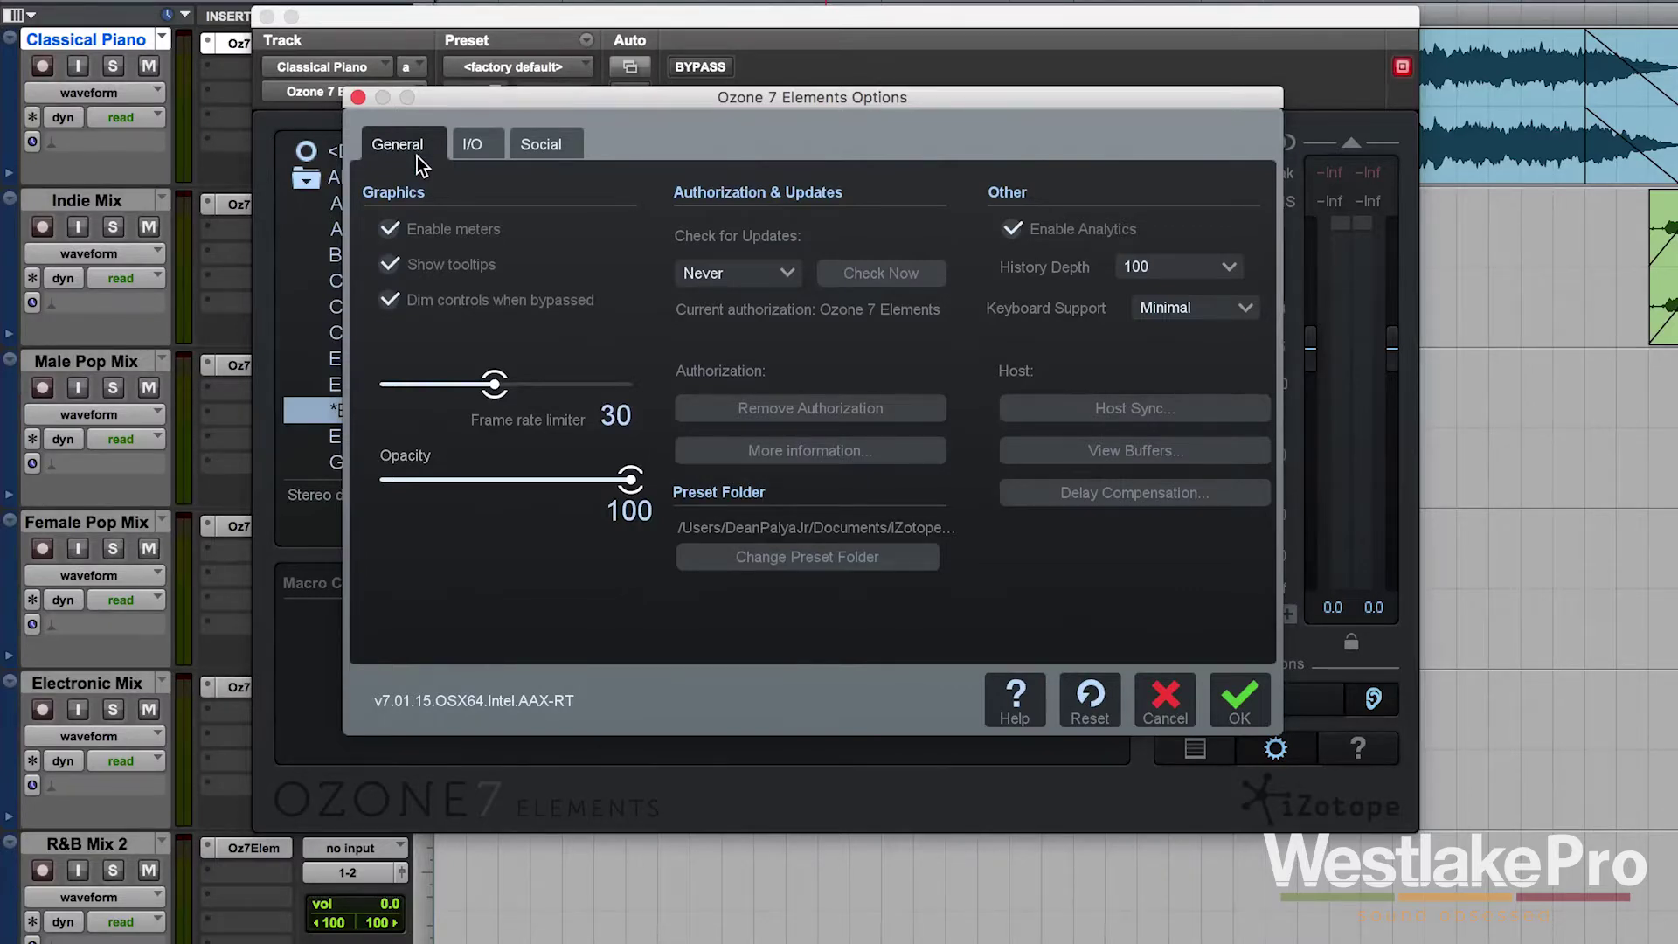
Turn tooltips on in the General settings and confirm with OK.
{"action": "left_click", "coordinate": [388, 263]}
{"action": "left_click", "coordinate": [1245, 702]}
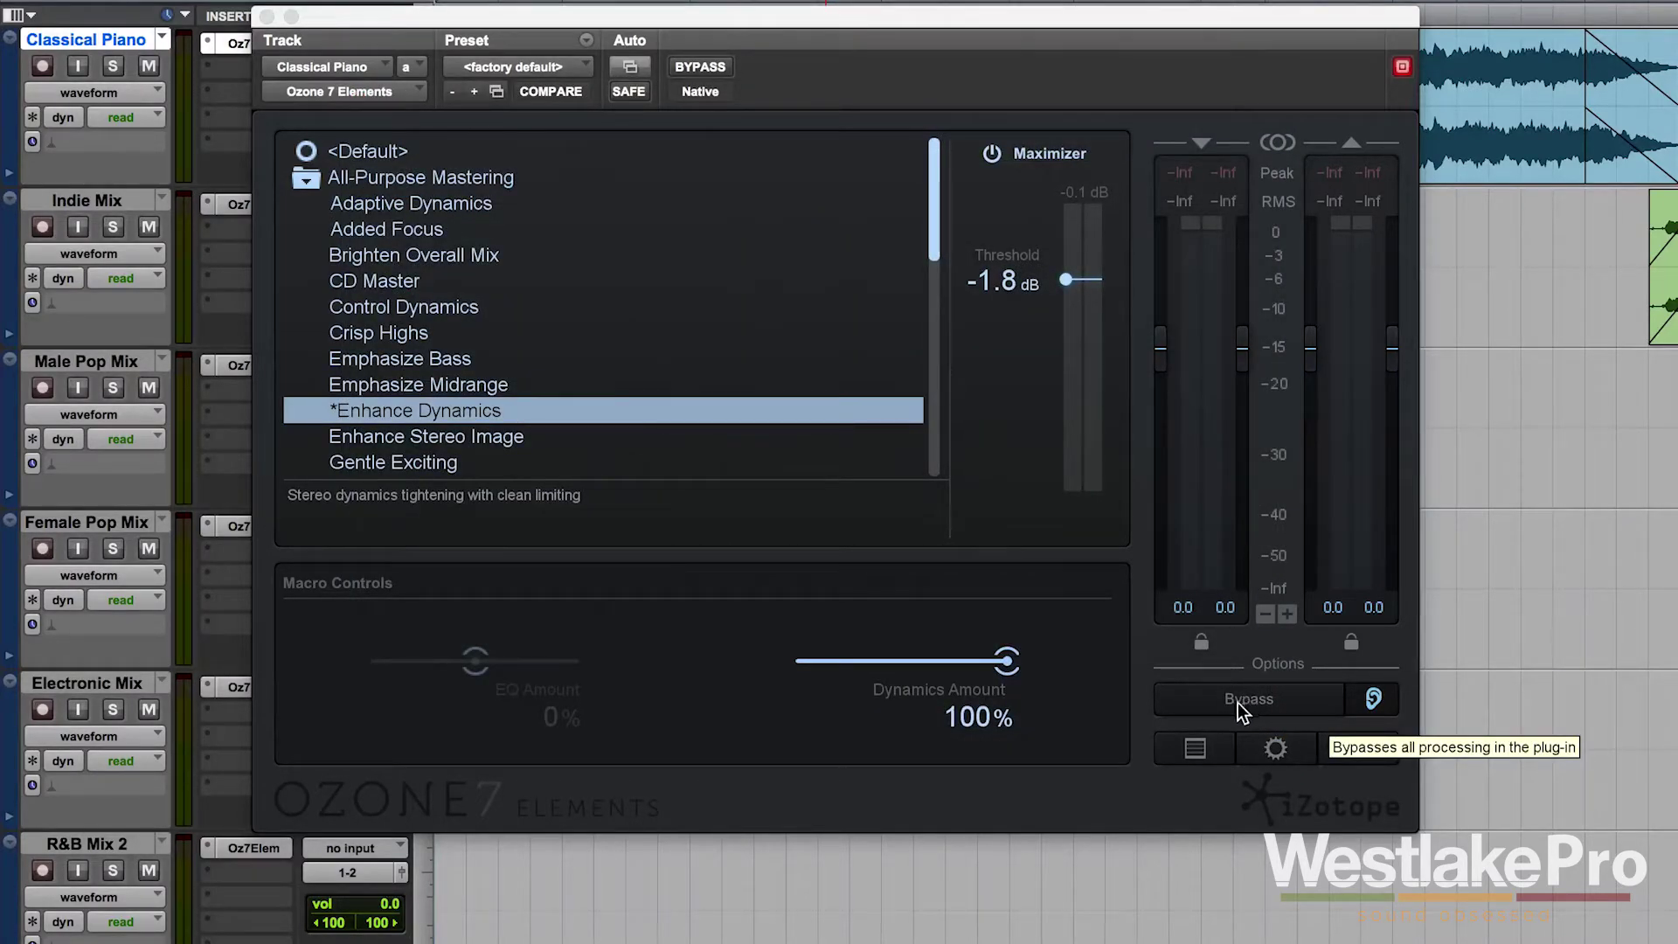
{"action": "left_click", "coordinate": [1269, 745]}
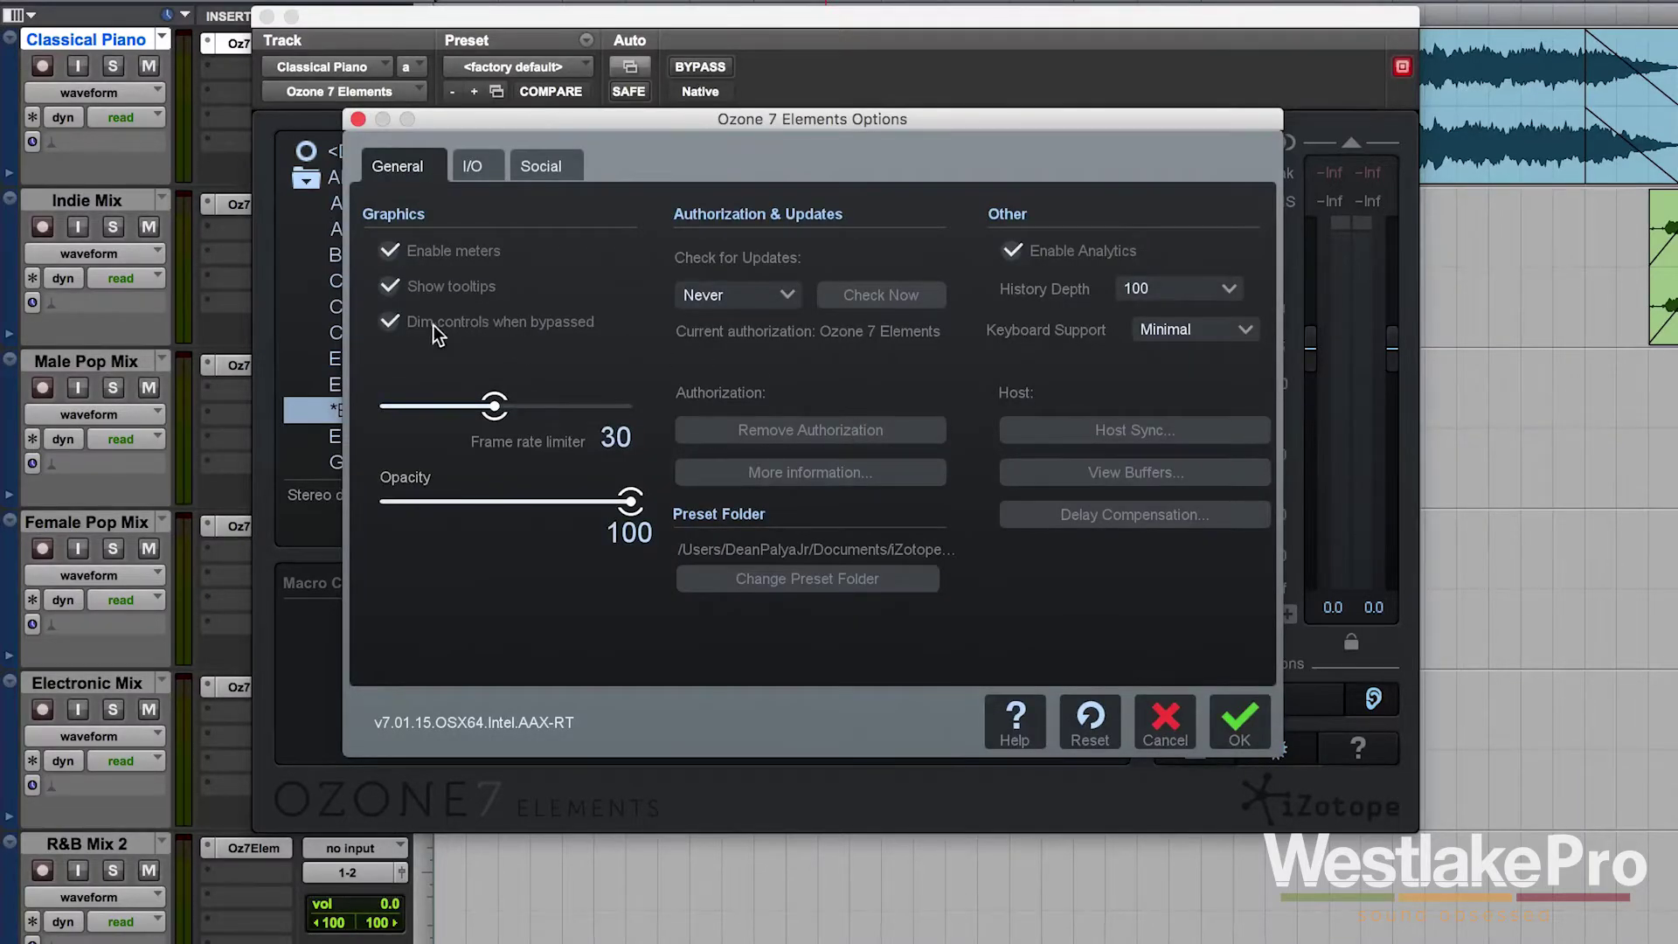
Toggle 'dim controls when bypassed', close Options, and A/B the bypass, ending with processing on.
{"action": "left_click", "coordinate": [389, 321]}
{"action": "left_click", "coordinate": [1239, 724]}
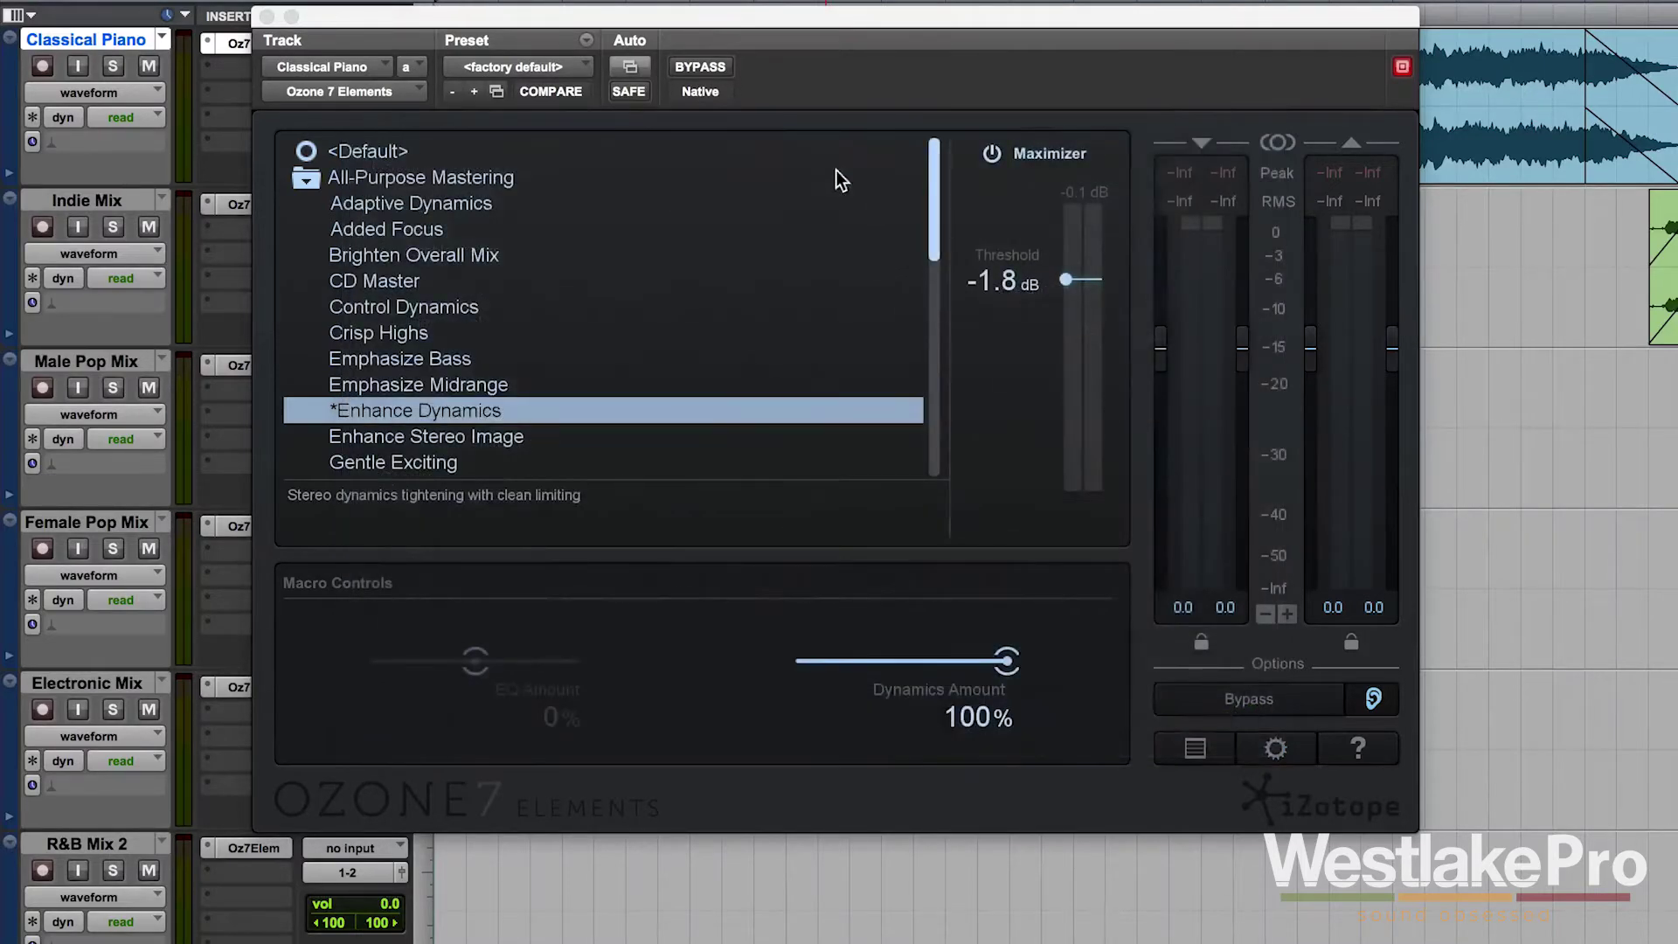
{"action": "left_click", "coordinate": [709, 66]}
{"action": "left_click", "coordinate": [711, 62]}
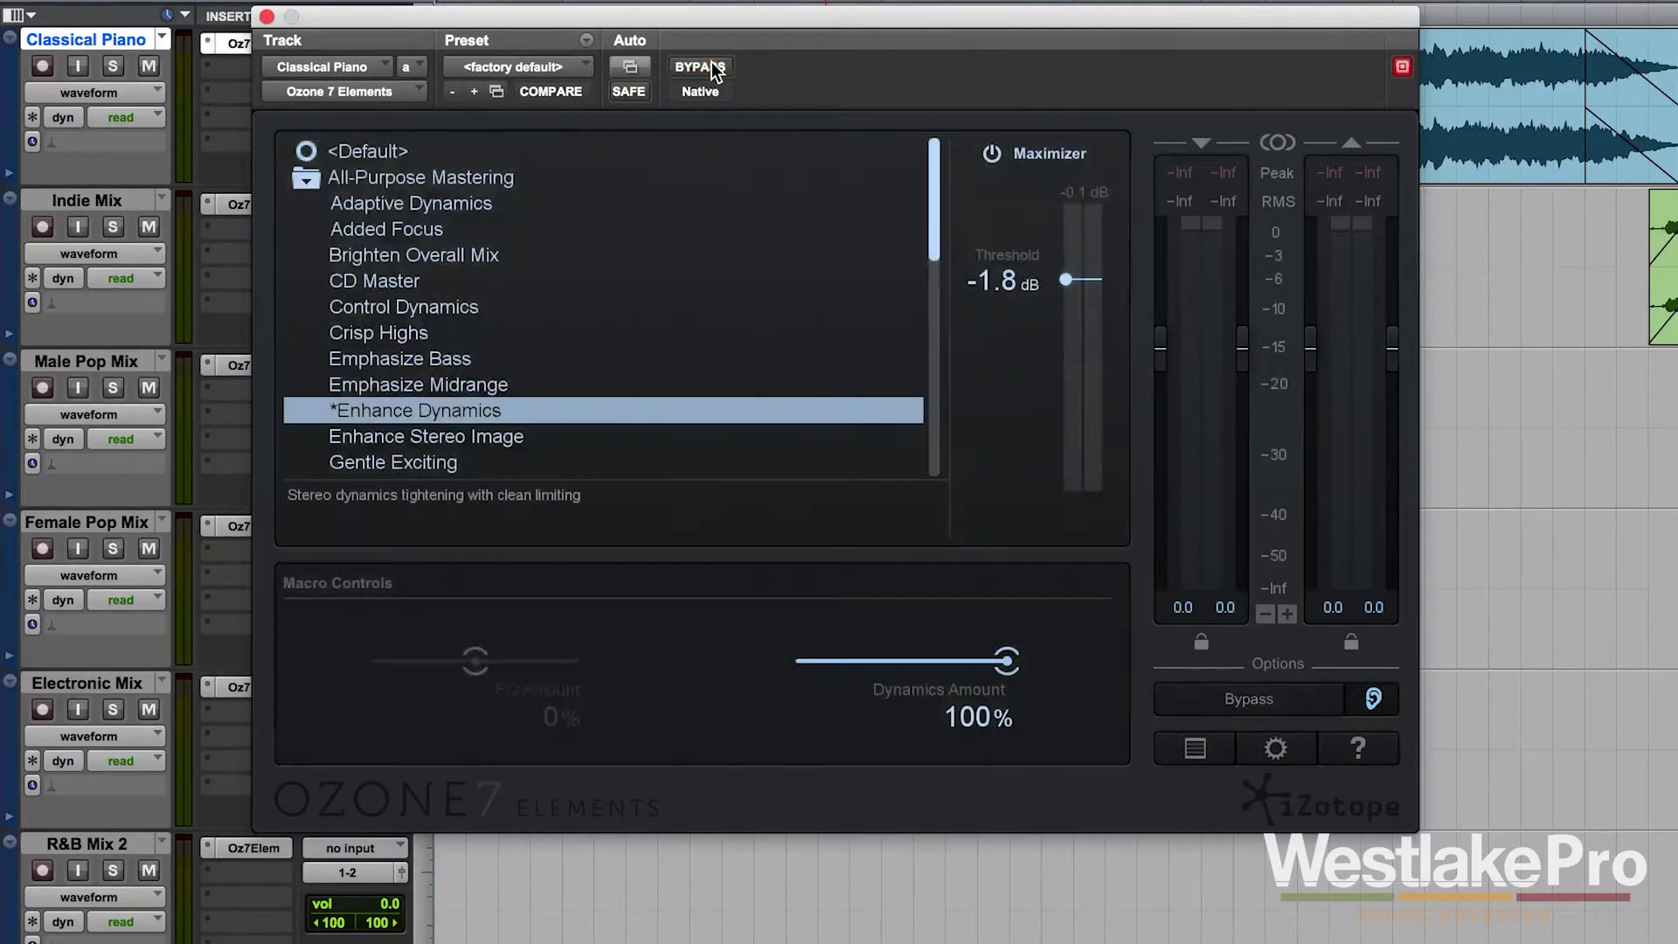
{"action": "left_click", "coordinate": [712, 62]}
{"action": "left_click", "coordinate": [712, 62]}
{"action": "left_click", "coordinate": [1302, 741]}
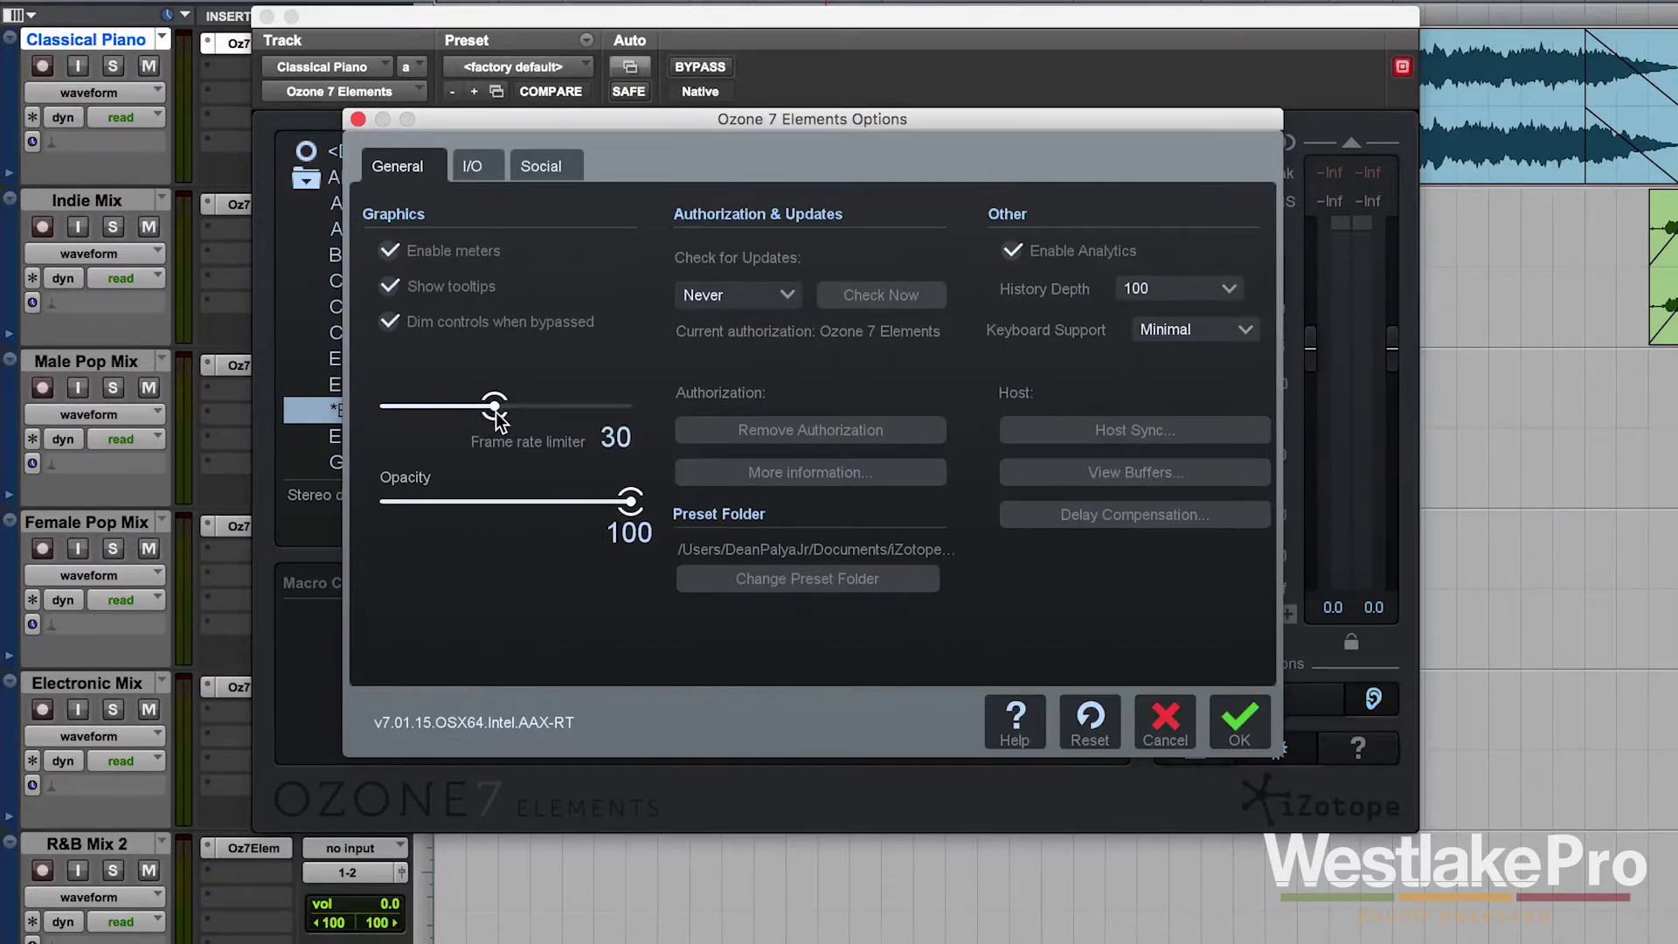
Set the meter frame rate limiter to 30 and the window Opacity to 68.
{"action": "mouse_move", "coordinate": [493, 408]}
{"action": "left_mouse_down"}
{"action": "mouse_move", "coordinate": [432, 408]}
{"action": "mouse_move", "coordinate": [593, 411]}
{"action": "mouse_move", "coordinate": [488, 410]}
{"action": "mouse_move", "coordinate": [502, 424]}
{"action": "left_mouse_up"}
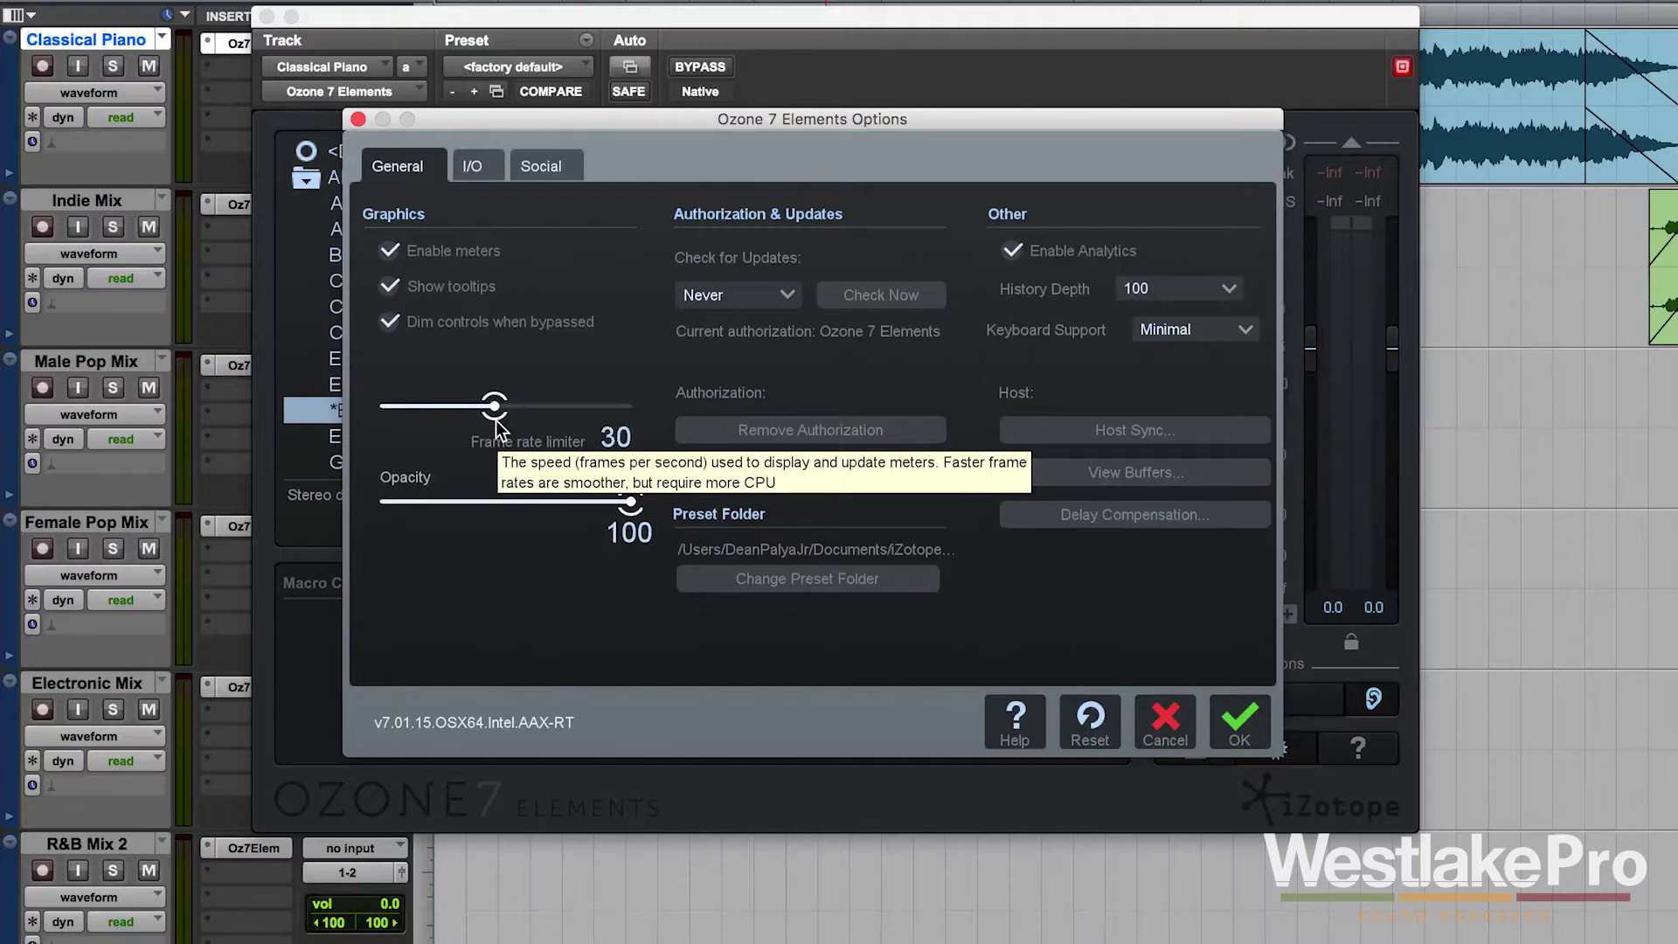
{"action": "mouse_move", "coordinate": [495, 429]}
{"action": "left_mouse_down"}
{"action": "mouse_move", "coordinate": [436, 431]}
{"action": "mouse_move", "coordinate": [505, 433]}
{"action": "mouse_move", "coordinate": [505, 453]}
{"action": "left_mouse_up"}
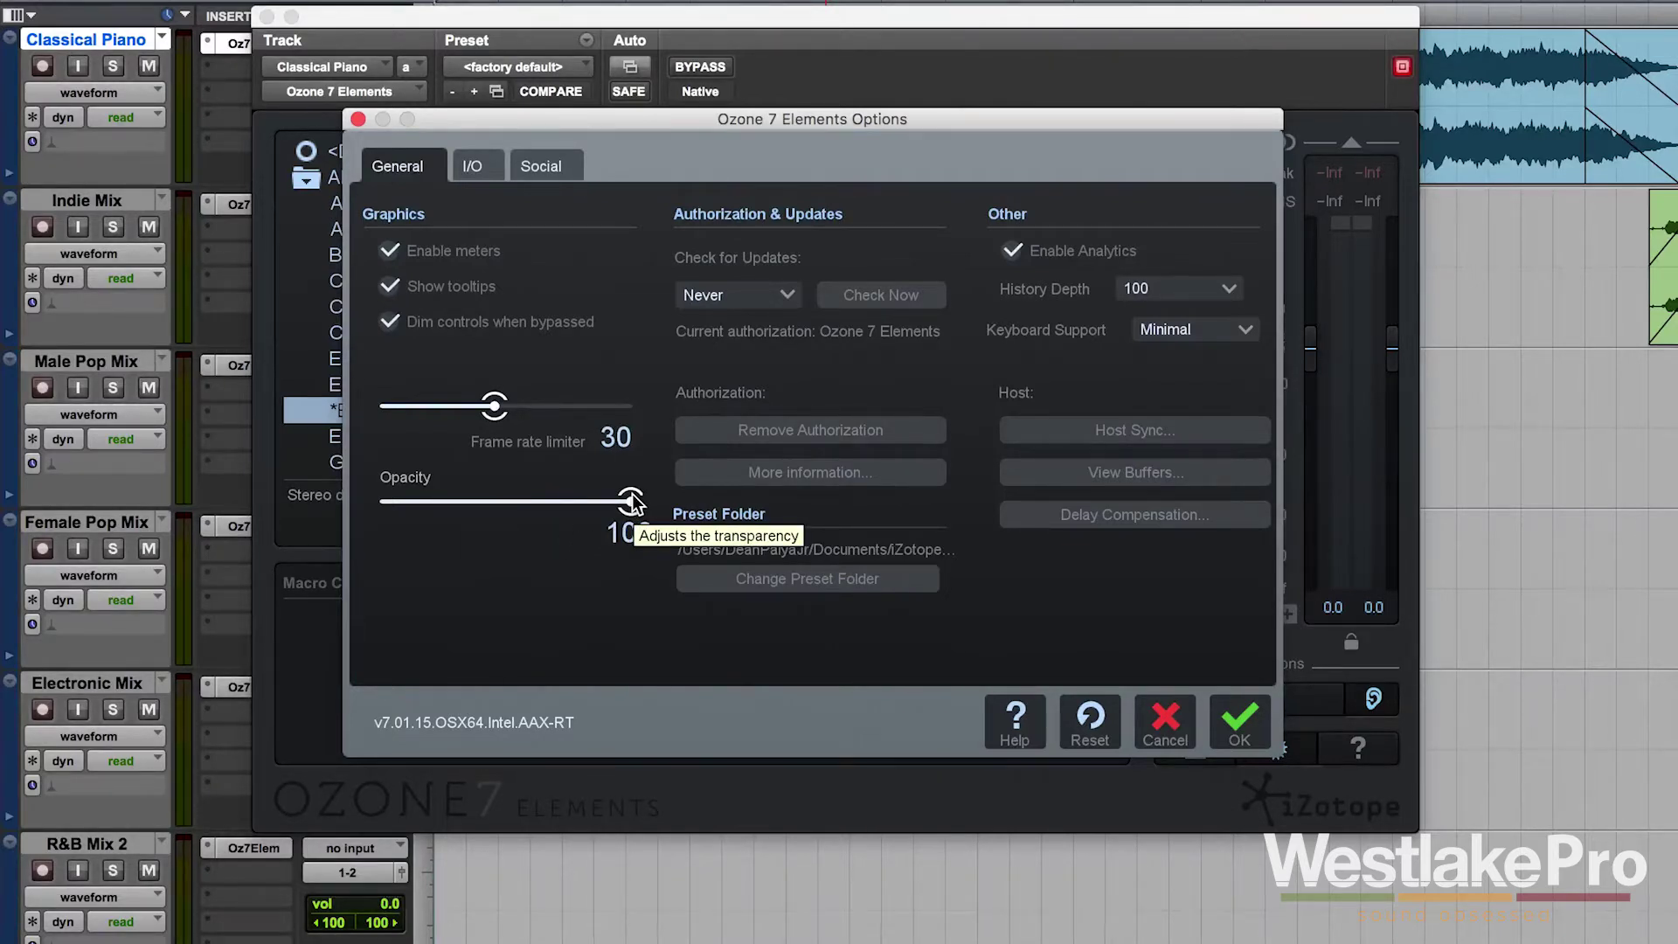
{"action": "left_click_drag", "start_coordinate": [630, 503], "coordinate": [535, 509]}
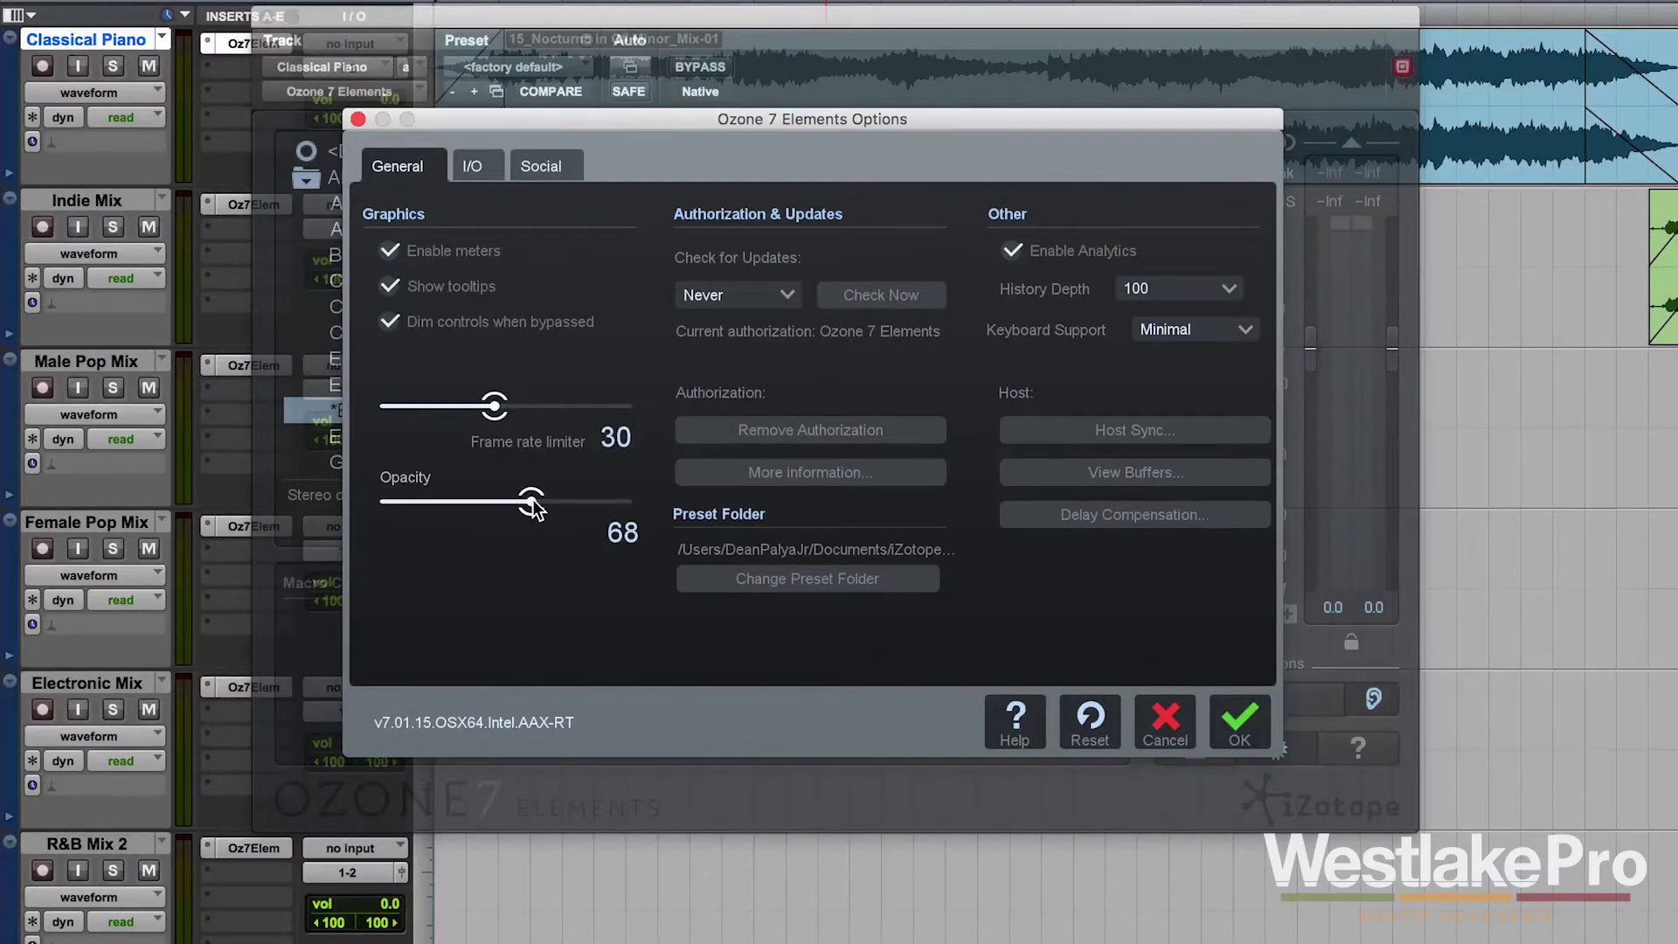
Close Options, move the see-through window over the session, and set Dynamics Amount to 100%.
{"action": "left_click", "coordinate": [1236, 731]}
{"action": "left_click_drag", "start_coordinate": [1068, 25], "coordinate": [1279, 10]}
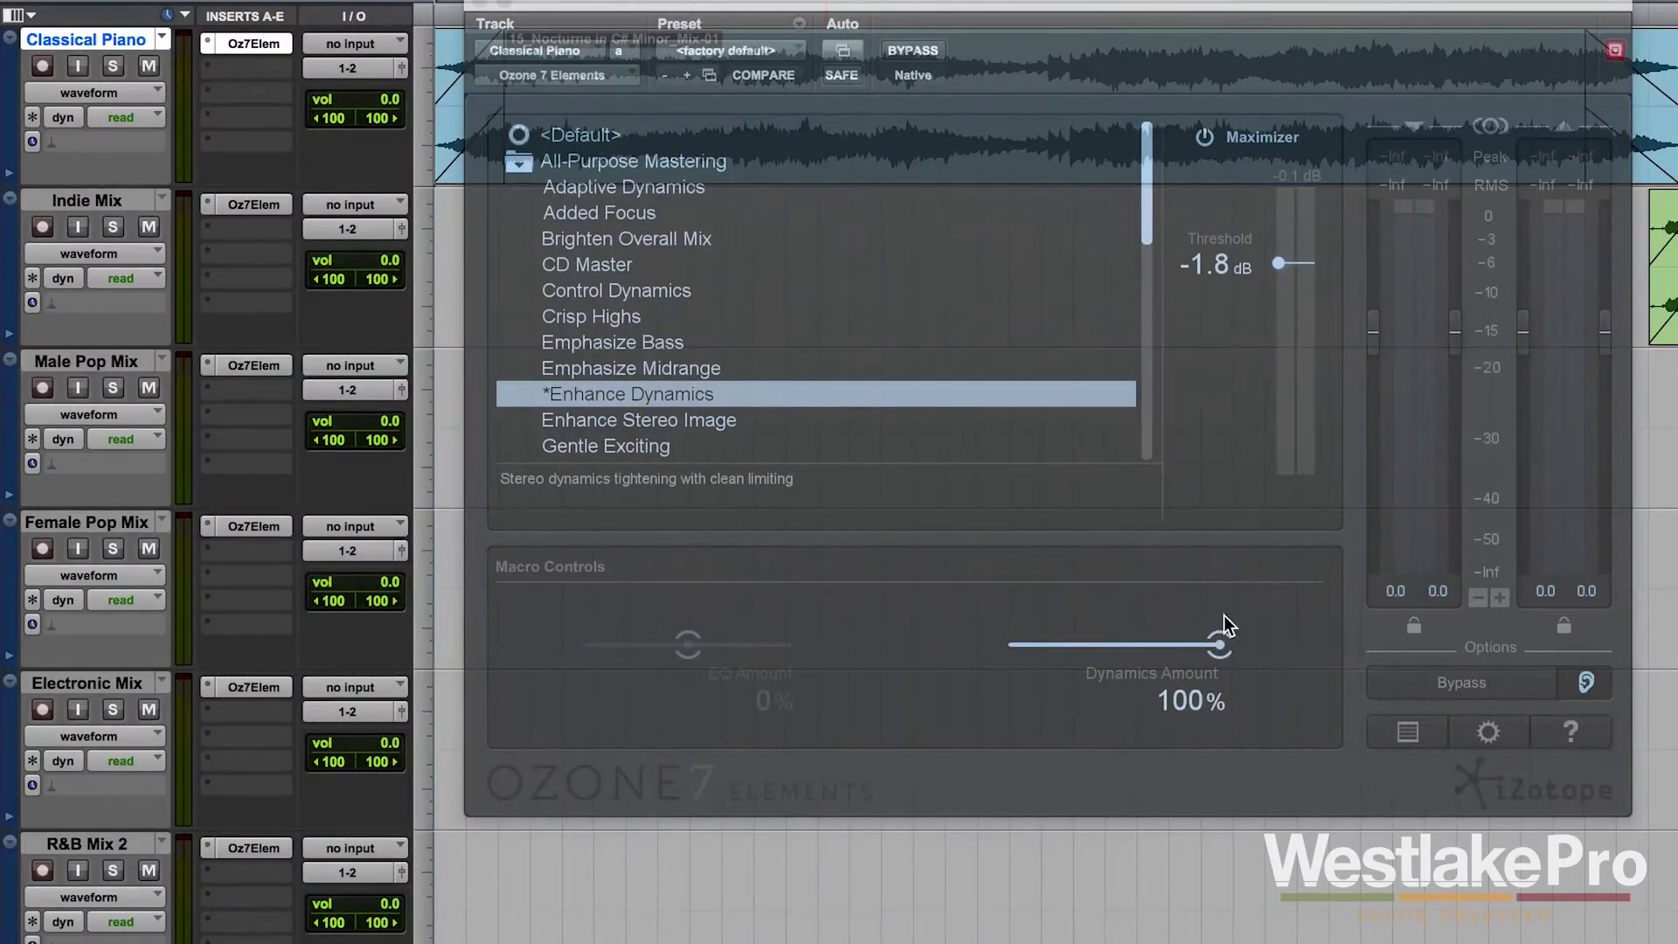
{"action": "mouse_move", "coordinate": [1238, 644]}
{"action": "left_mouse_down"}
{"action": "mouse_move", "coordinate": [1073, 648]}
{"action": "mouse_move", "coordinate": [1223, 645]}
{"action": "left_mouse_up"}
Move the plugin window back and raise Opacity in Options to 100.
{"action": "left_click_drag", "start_coordinate": [1233, 11], "coordinate": [1134, 10]}
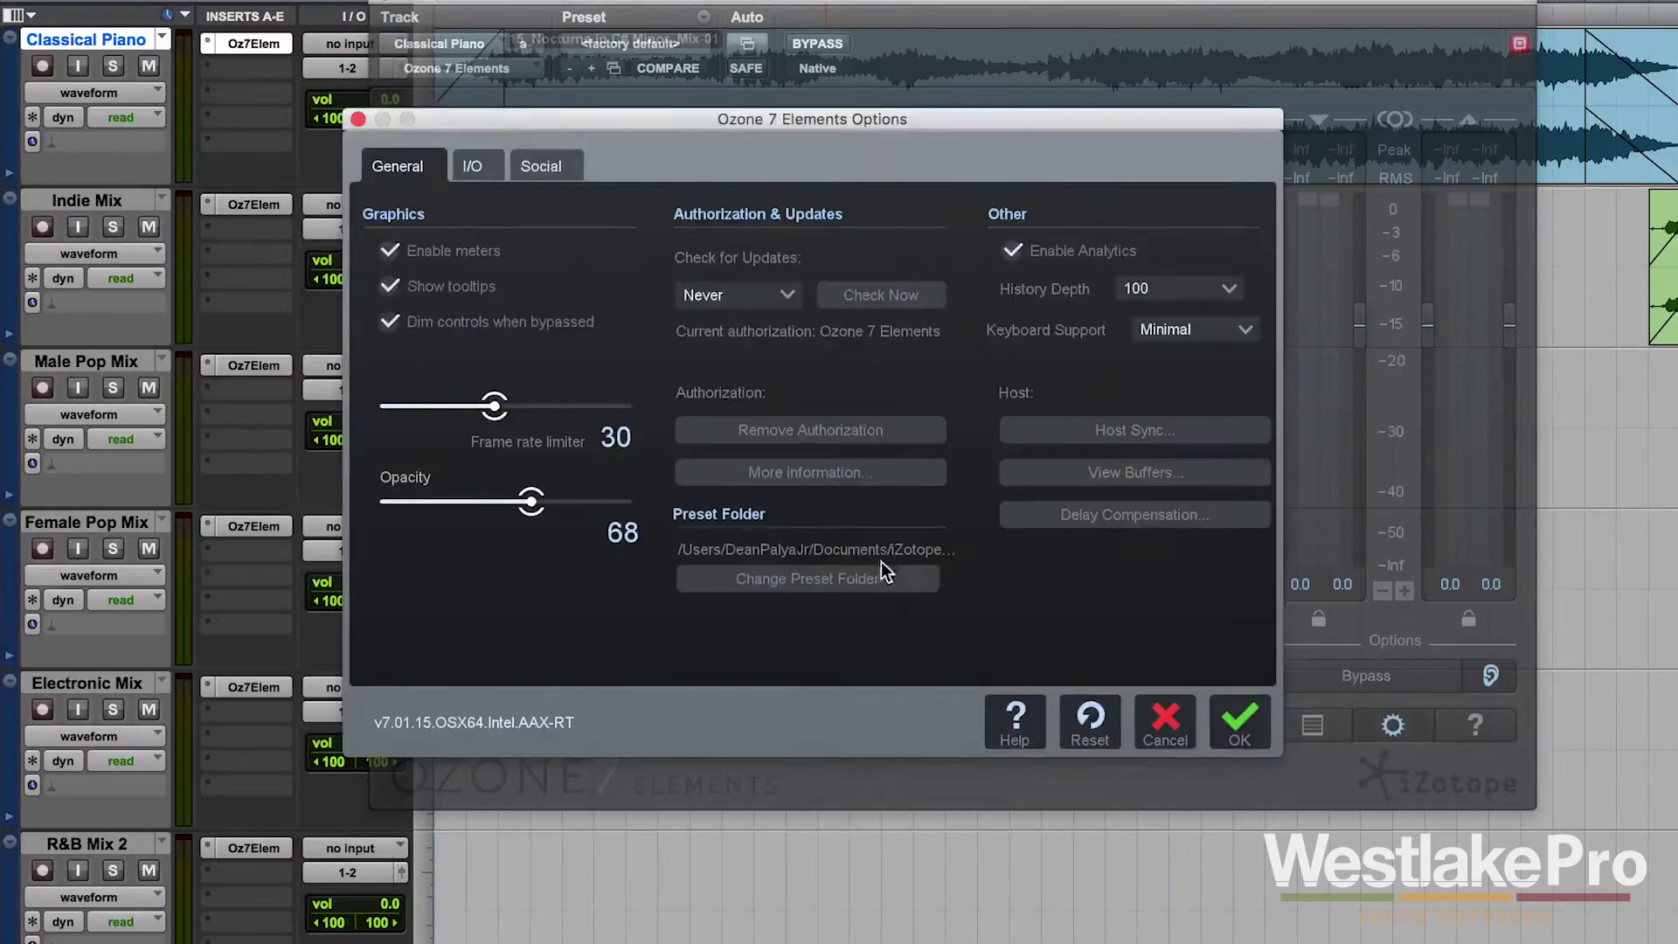
{"action": "left_click", "coordinate": [1394, 727]}
{"action": "left_click_drag", "start_coordinate": [554, 493], "coordinate": [735, 510]}
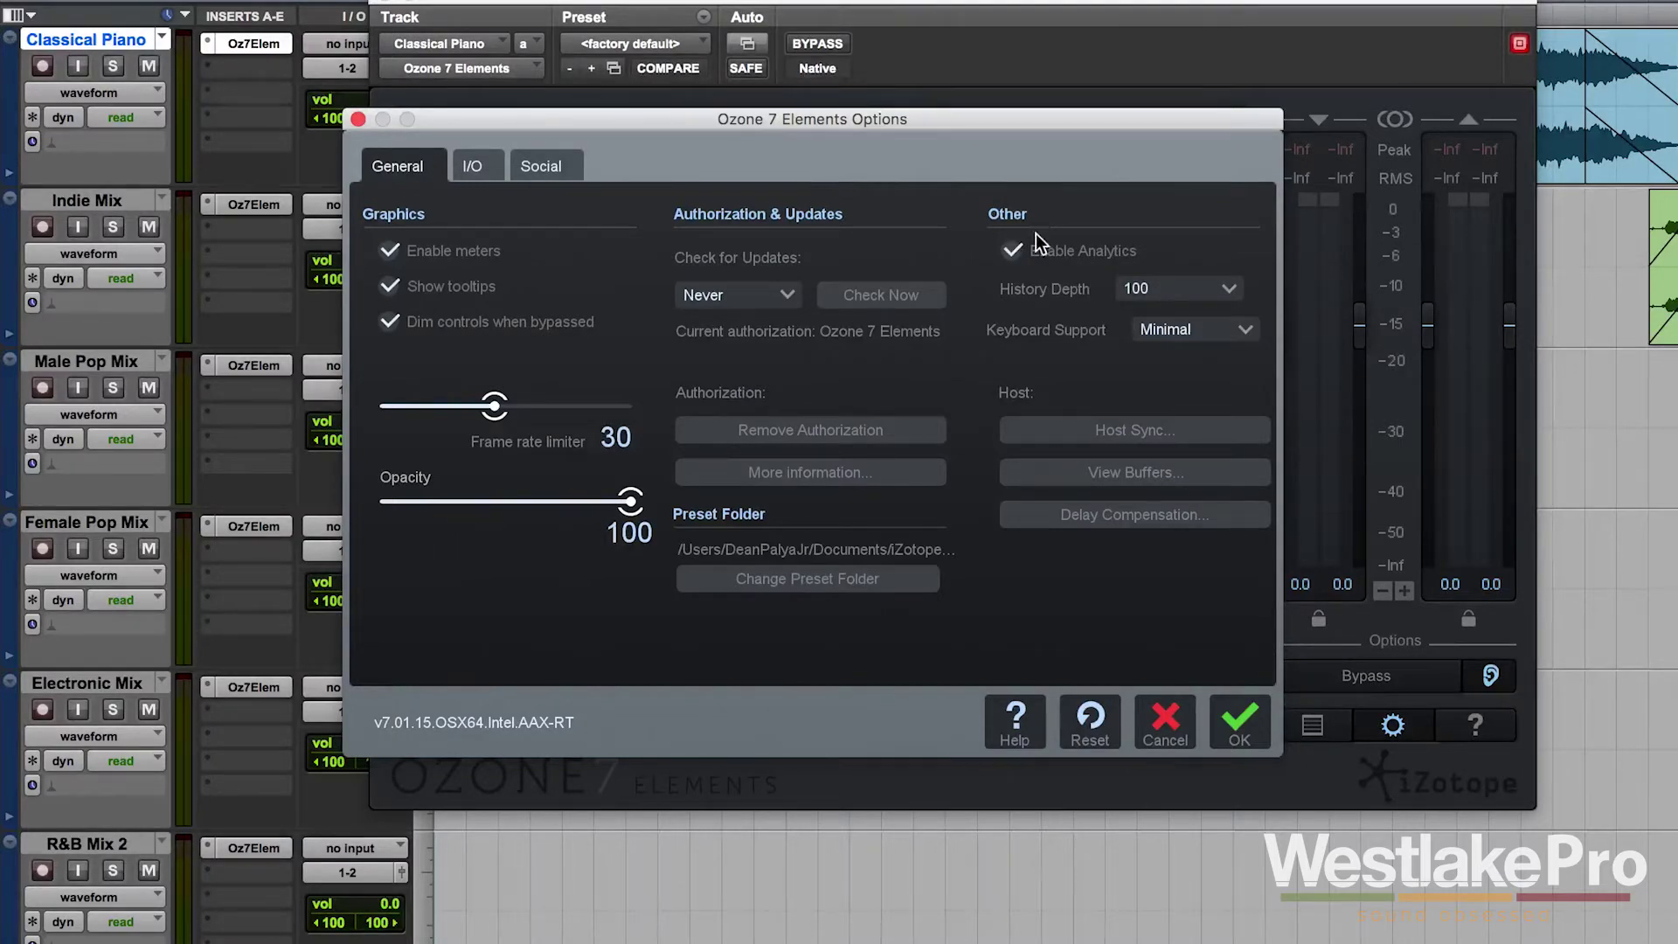
{"action": "left_click", "coordinate": [1145, 285]}
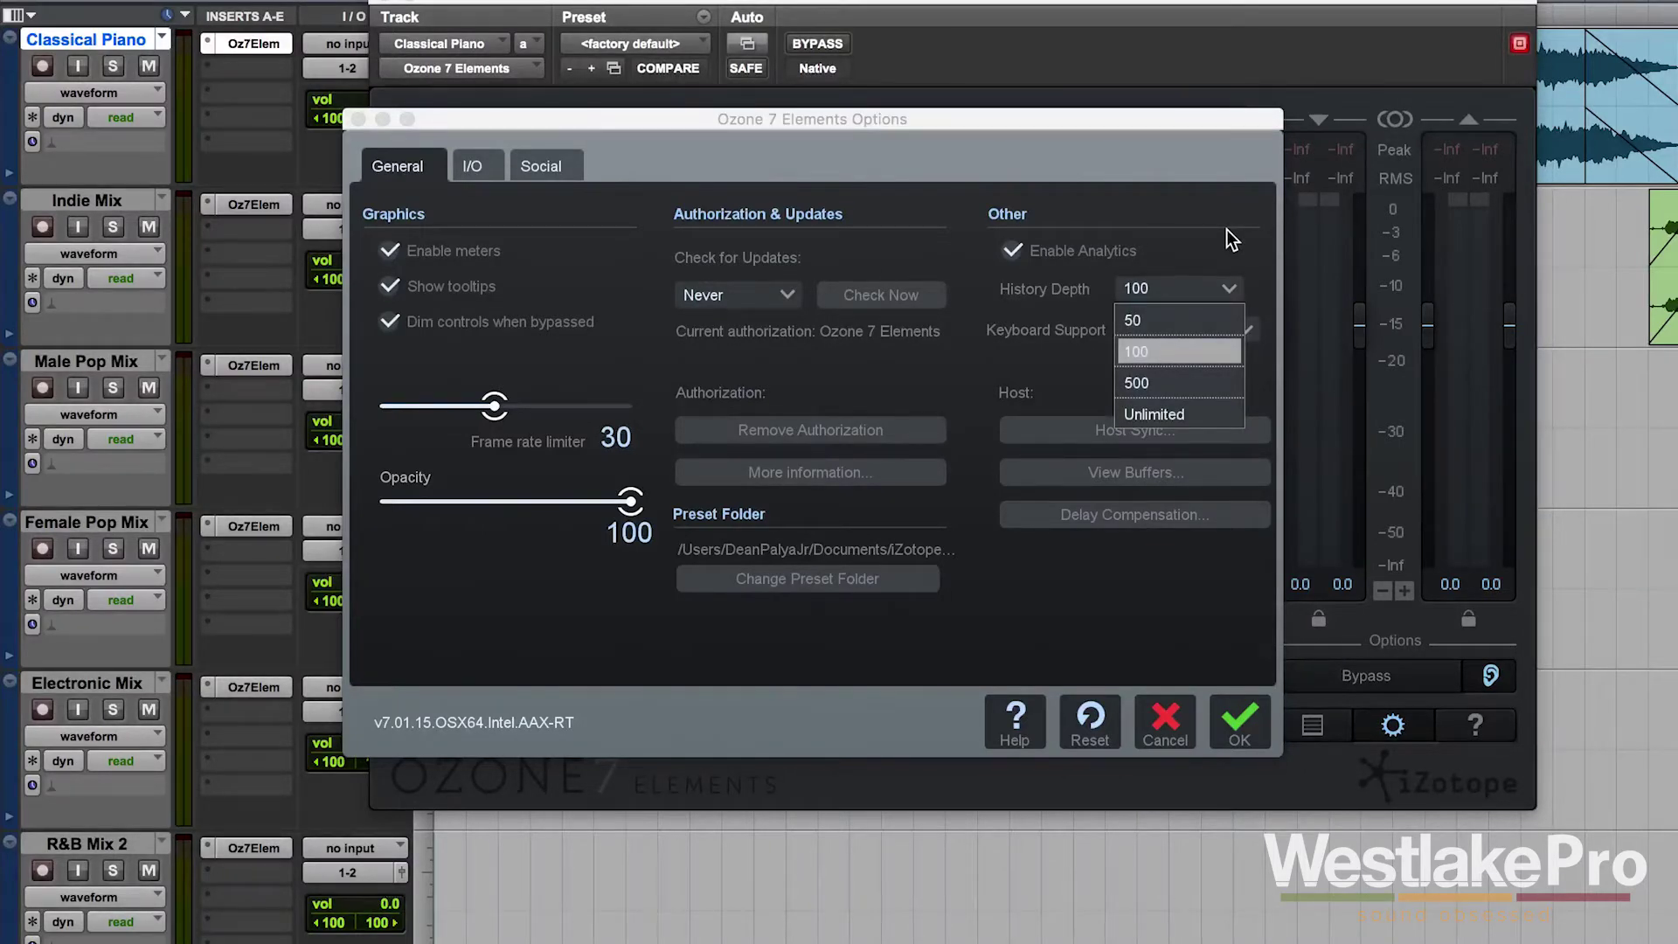
{"action": "left_click", "coordinate": [1245, 329]}
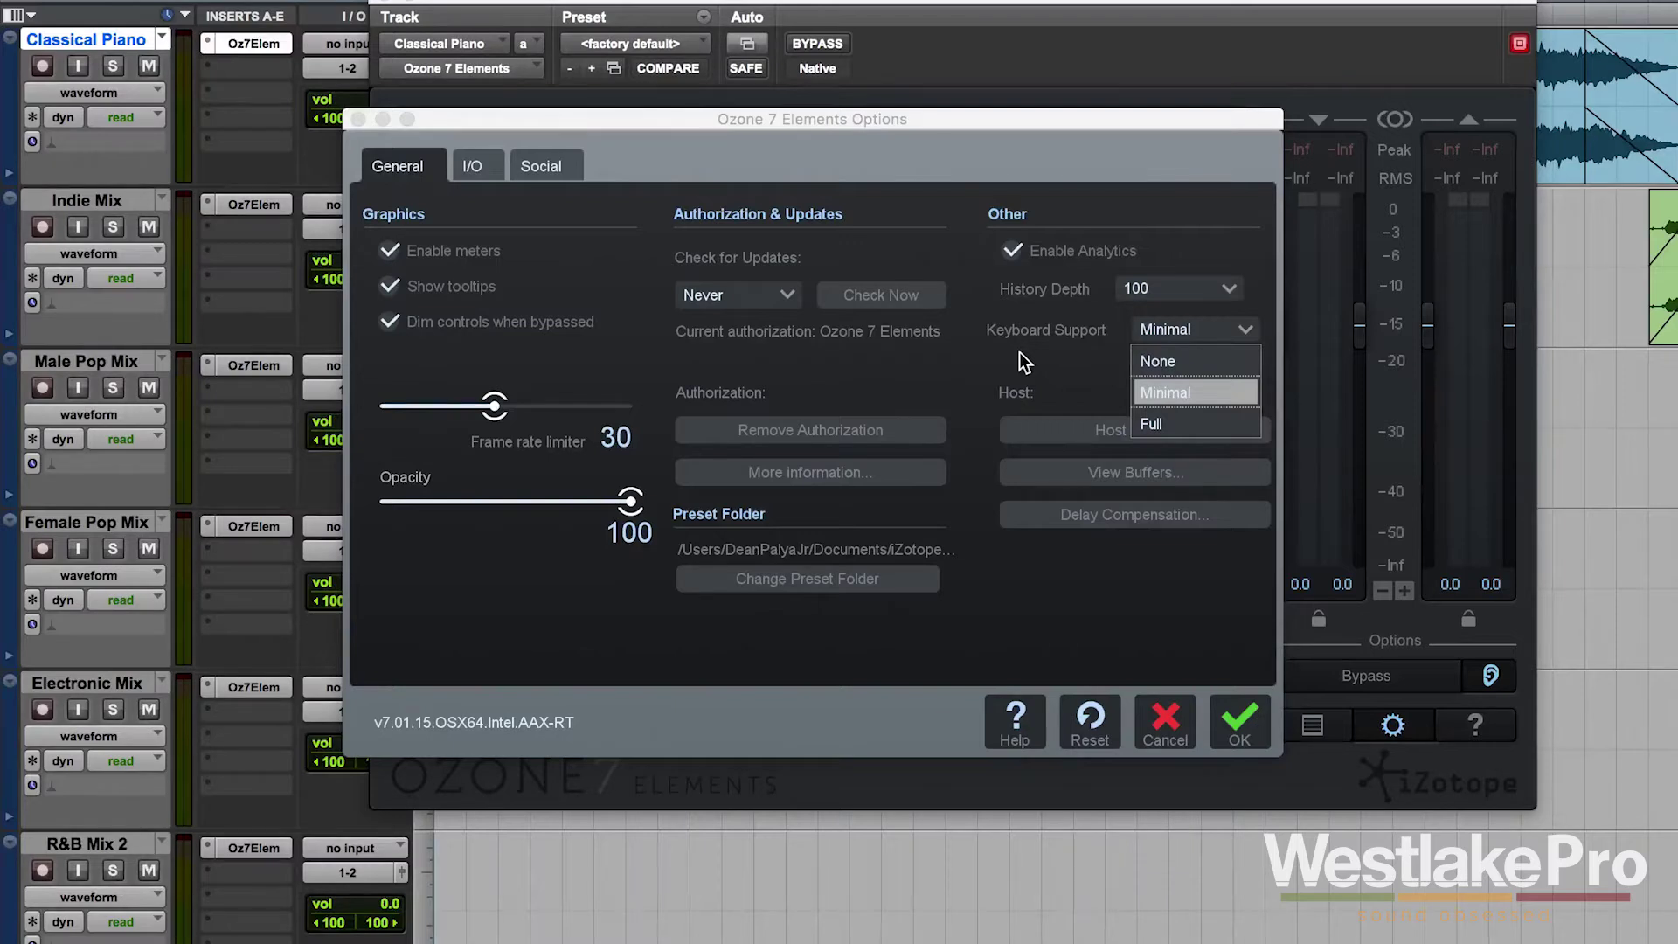
{"action": "left_click", "coordinate": [1018, 352]}
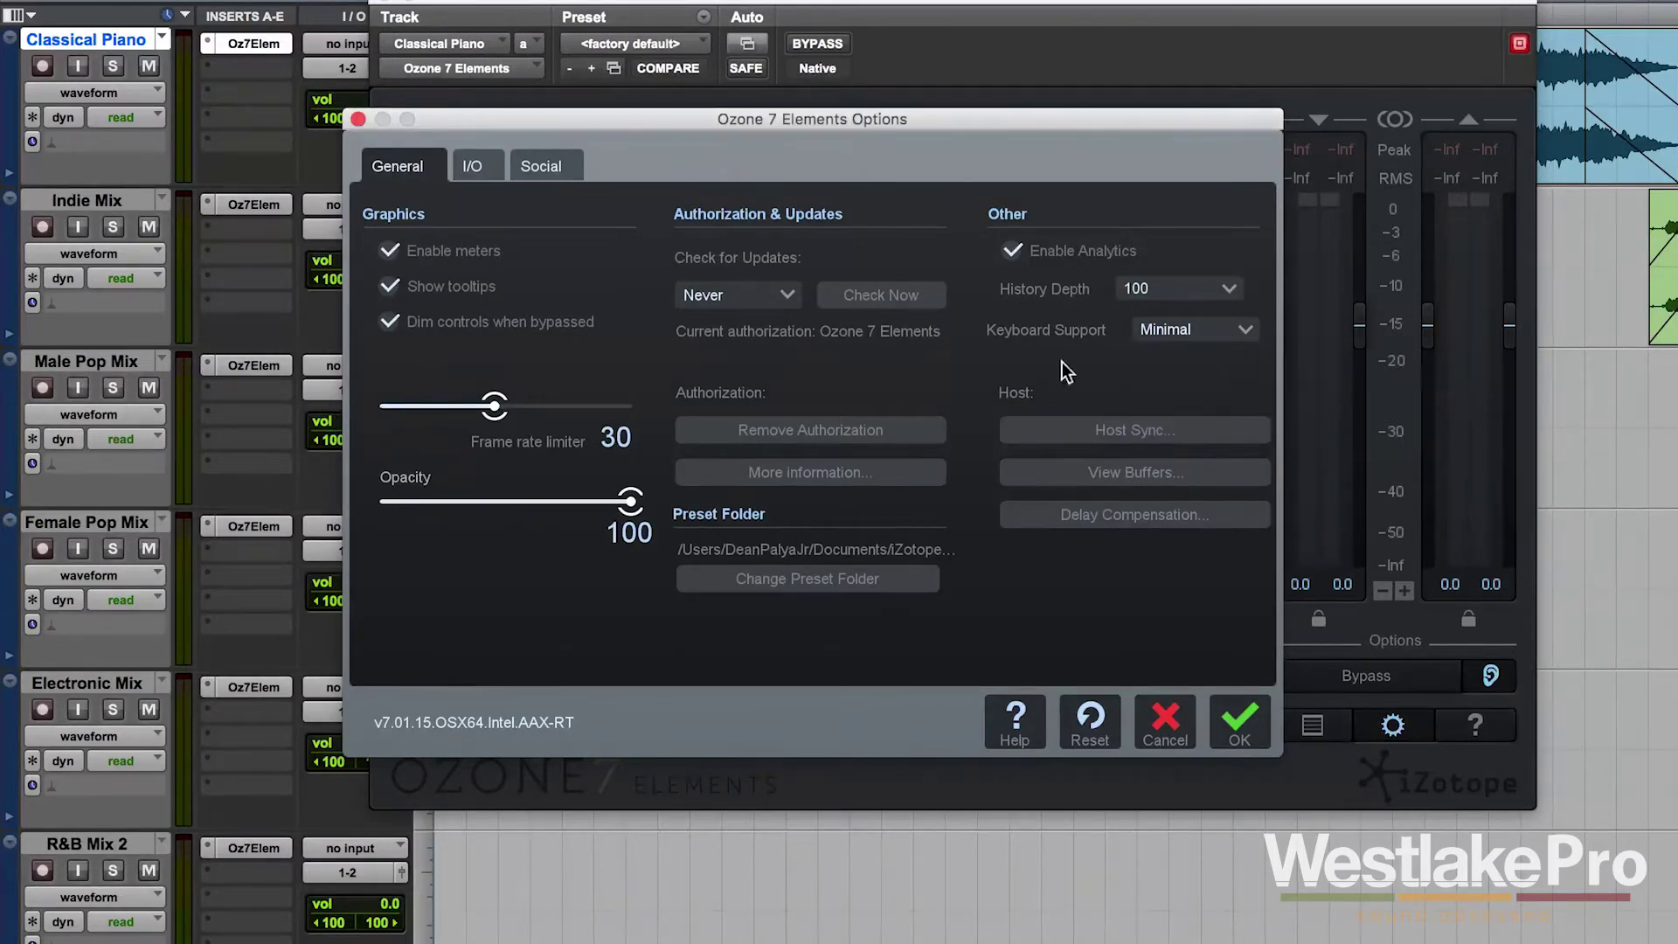
Check the host sync info, then capture buffer sizes during a short playback.
{"action": "left_click", "coordinate": [1104, 433]}
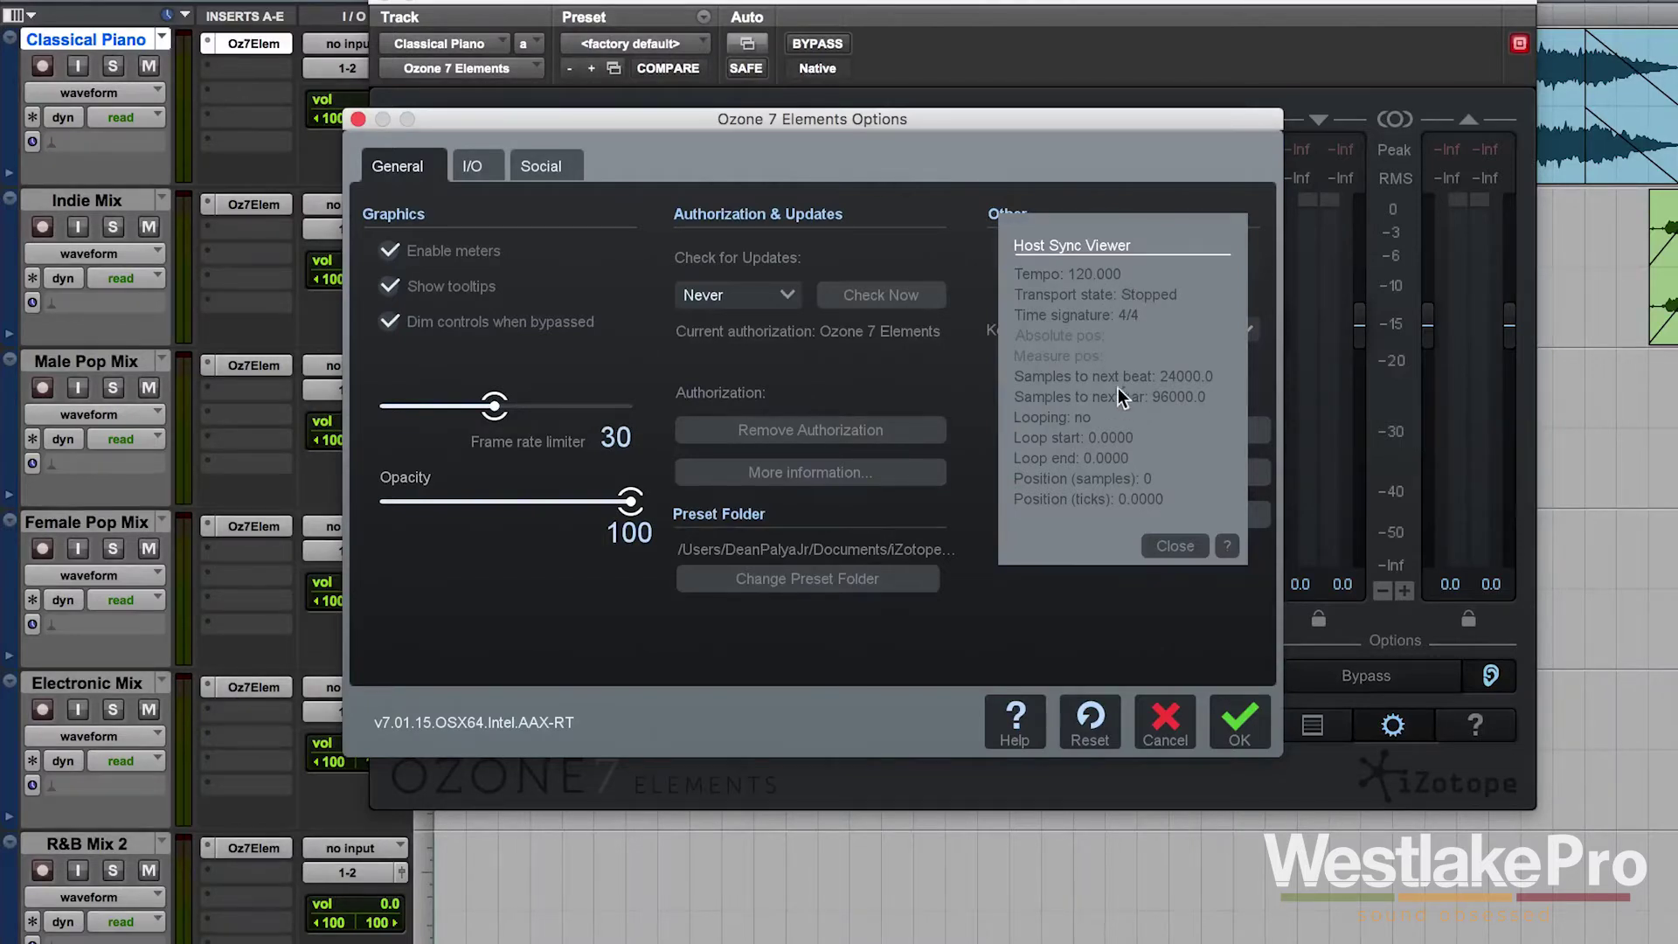
{"action": "left_click", "coordinate": [1176, 546]}
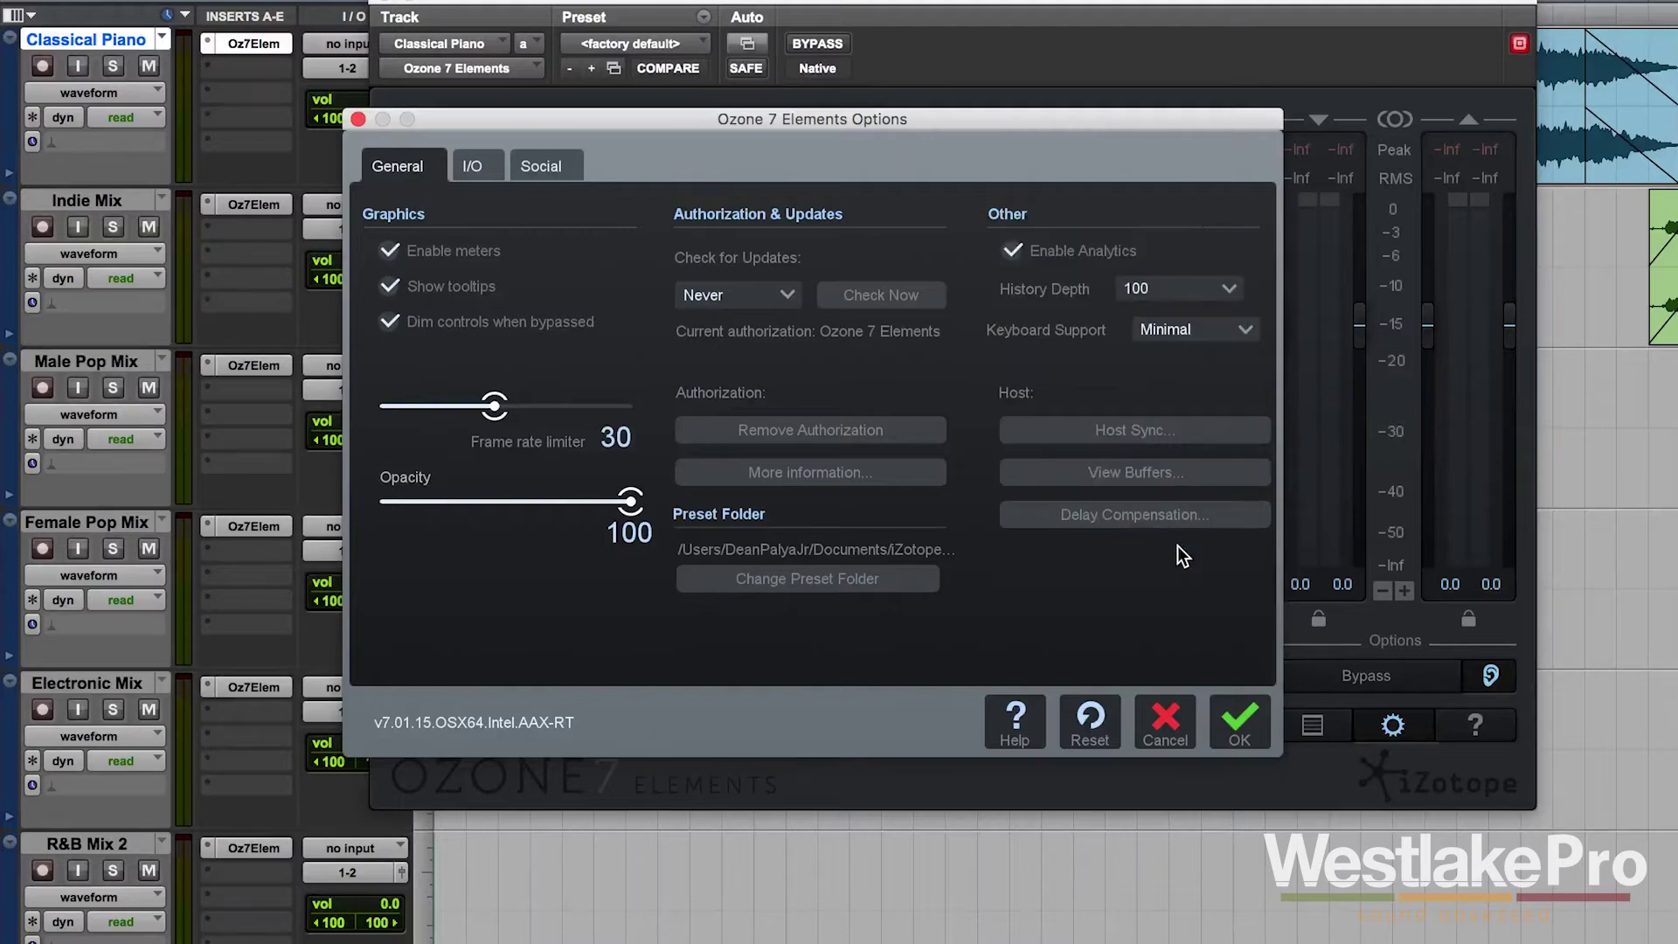
{"action": "left_click", "coordinate": [1164, 479]}
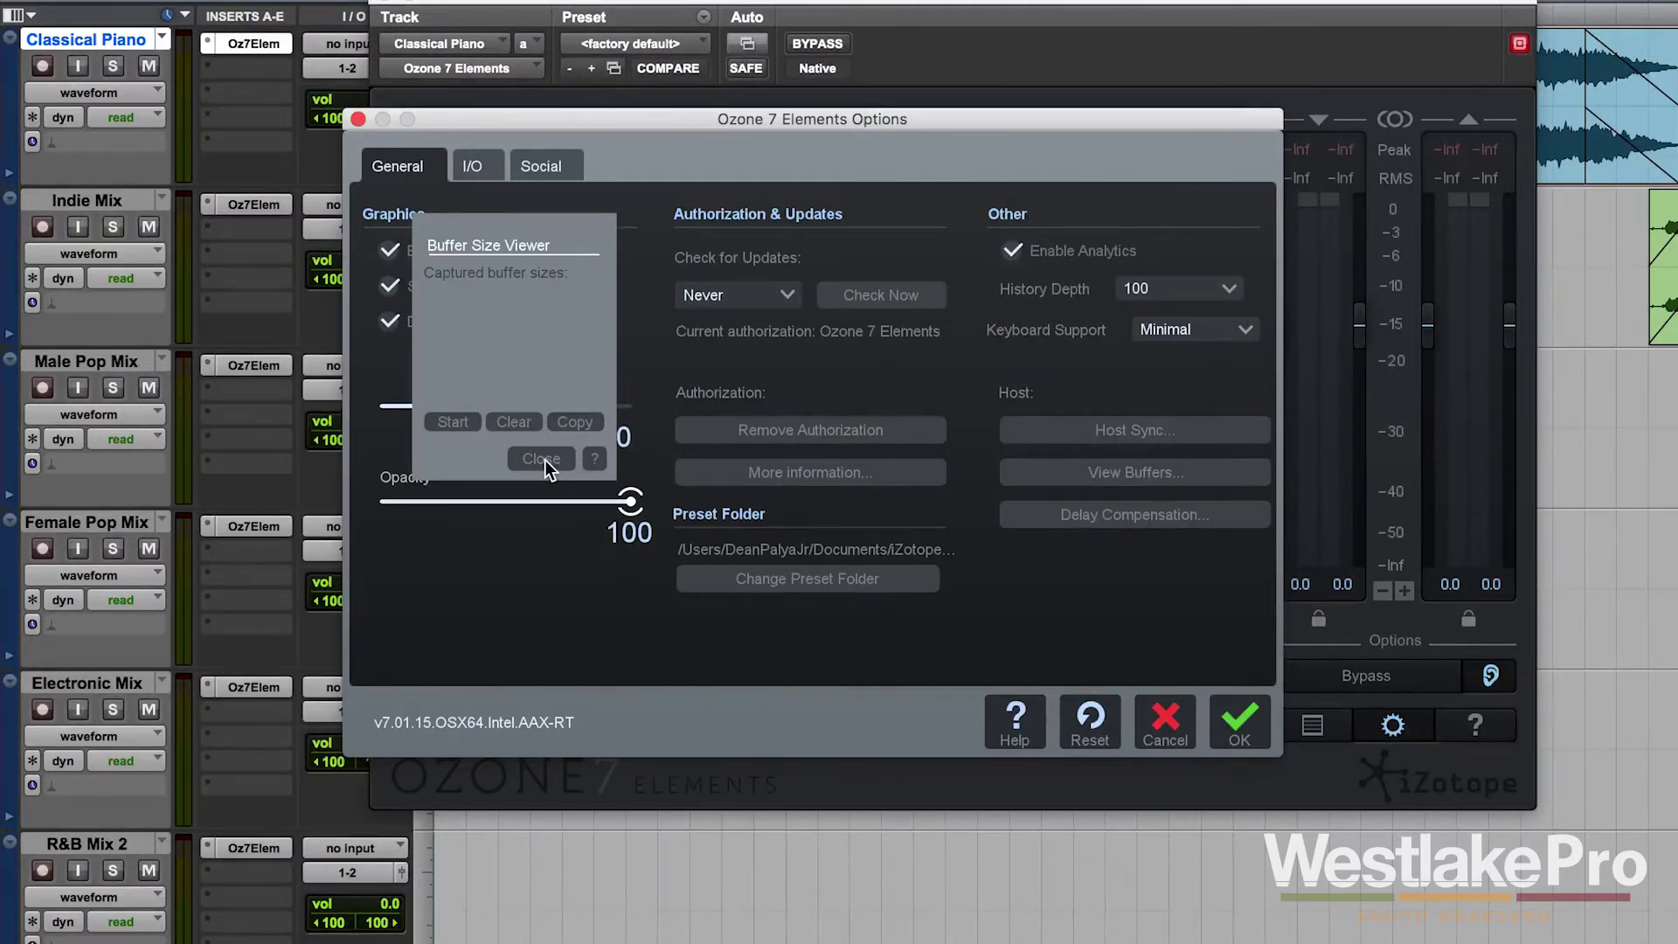
{"action": "left_click", "coordinate": [460, 419]}
{"action": "key", "text": "space"}
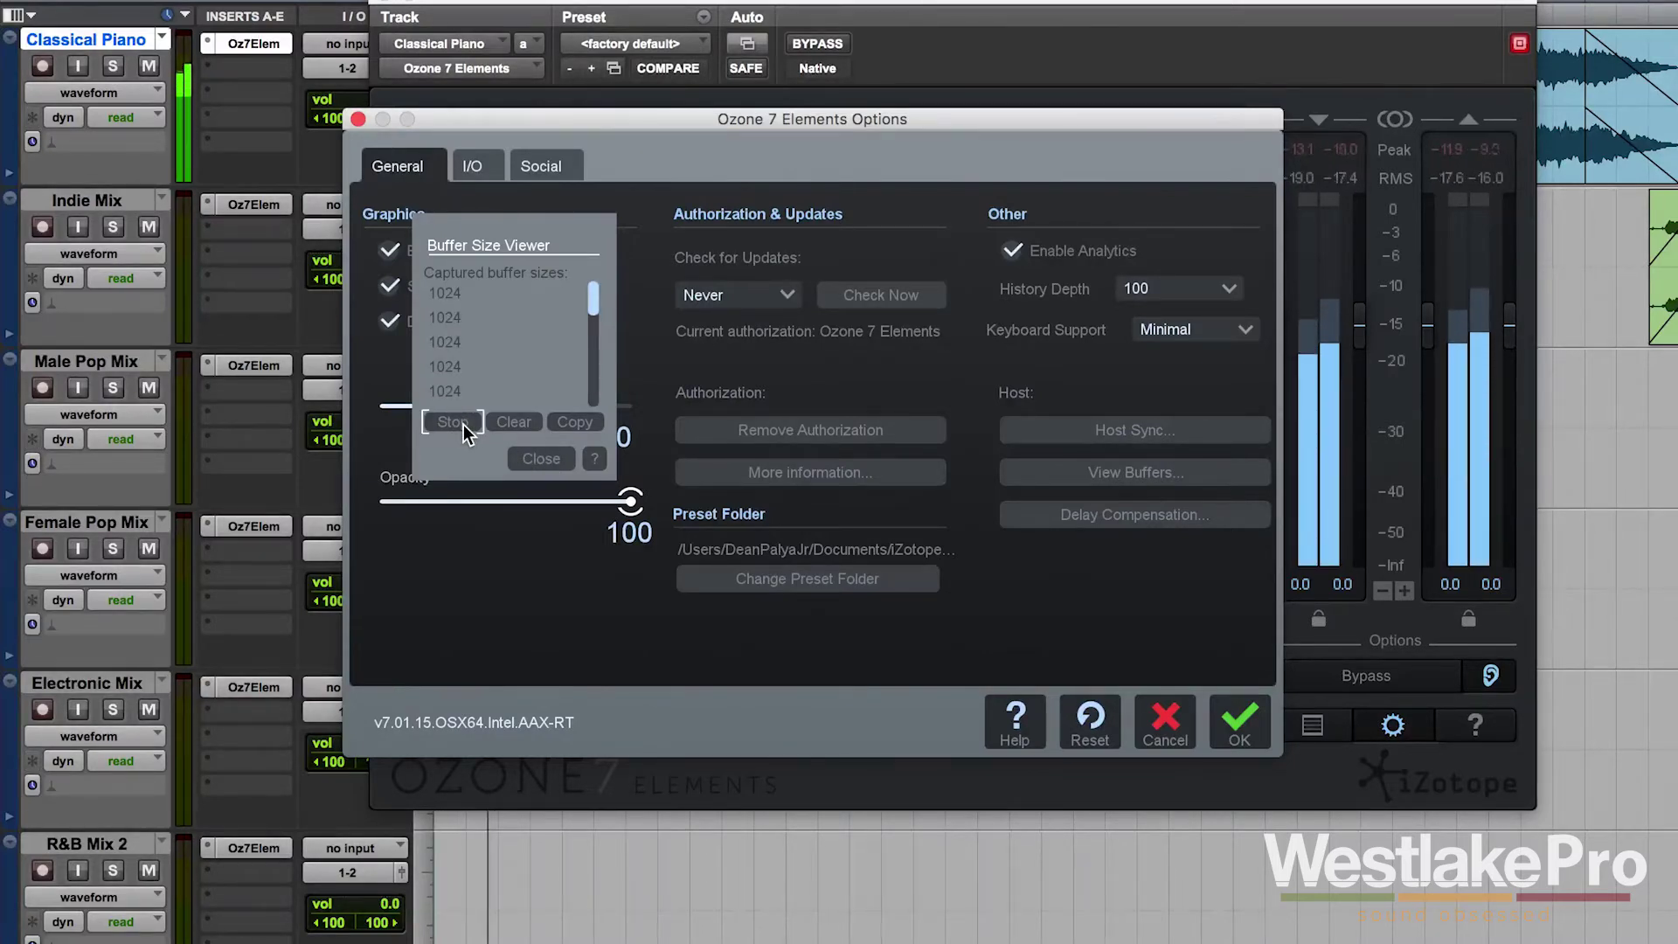
{"action": "key", "text": "space"}
Review the captured buffer sizes, clear the list, and close the viewer.
{"action": "scroll", "coordinate": [458, 328], "scroll_direction": "down", "scroll_amount": 2}
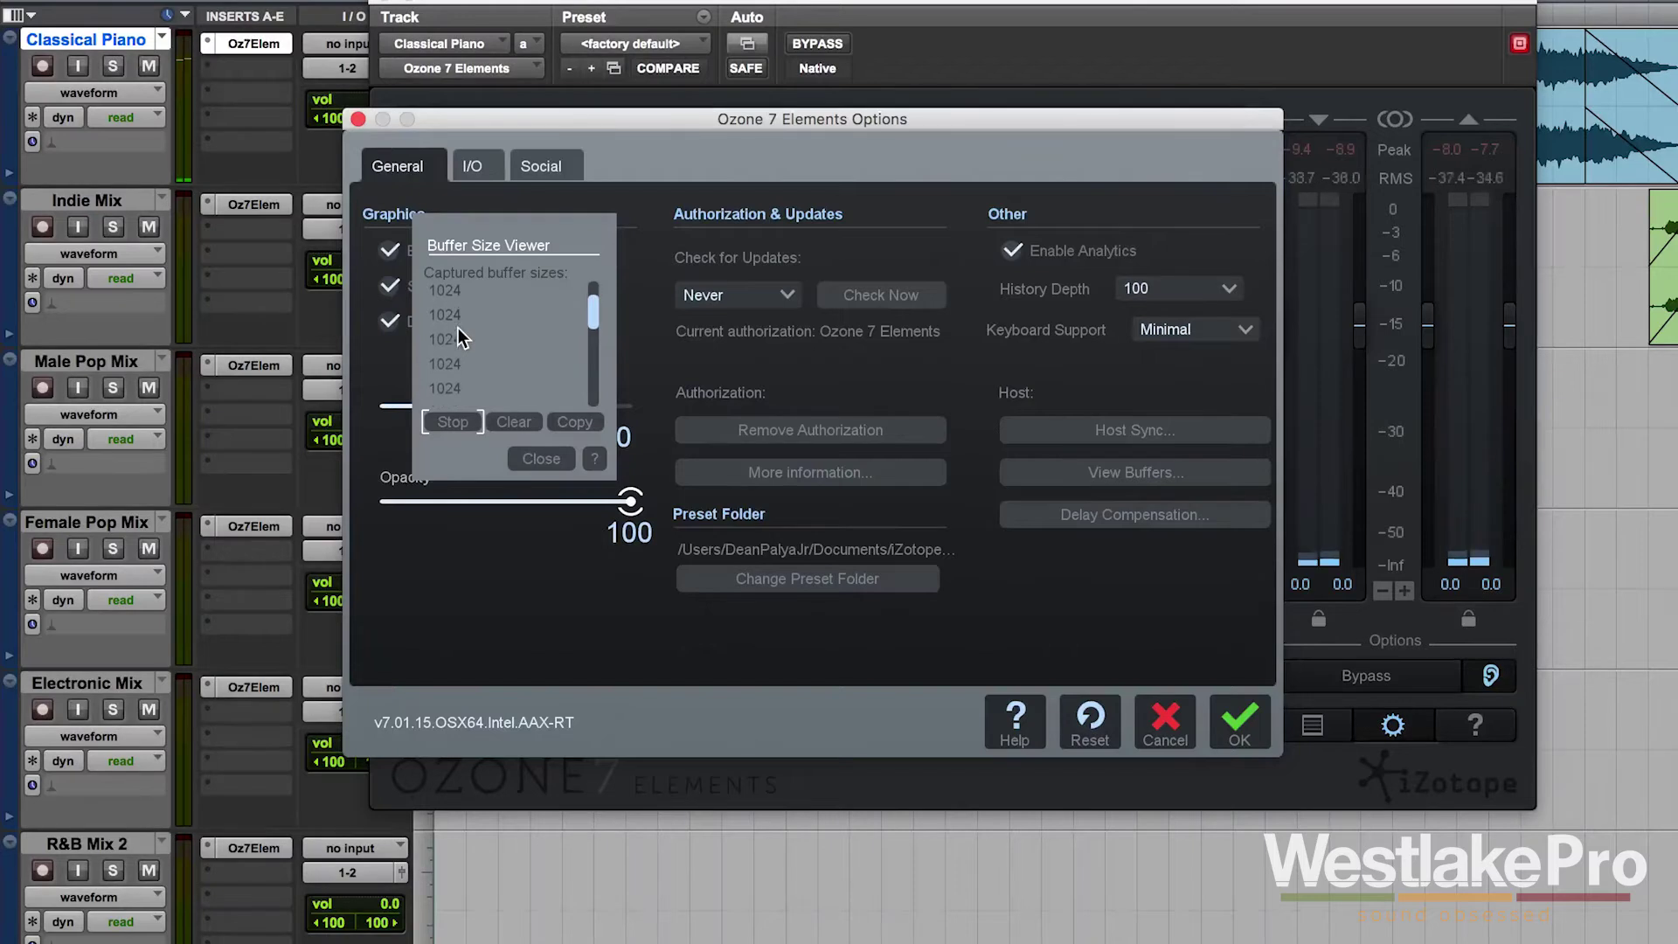
{"action": "scroll", "coordinate": [458, 328], "scroll_direction": "down", "scroll_amount": 3}
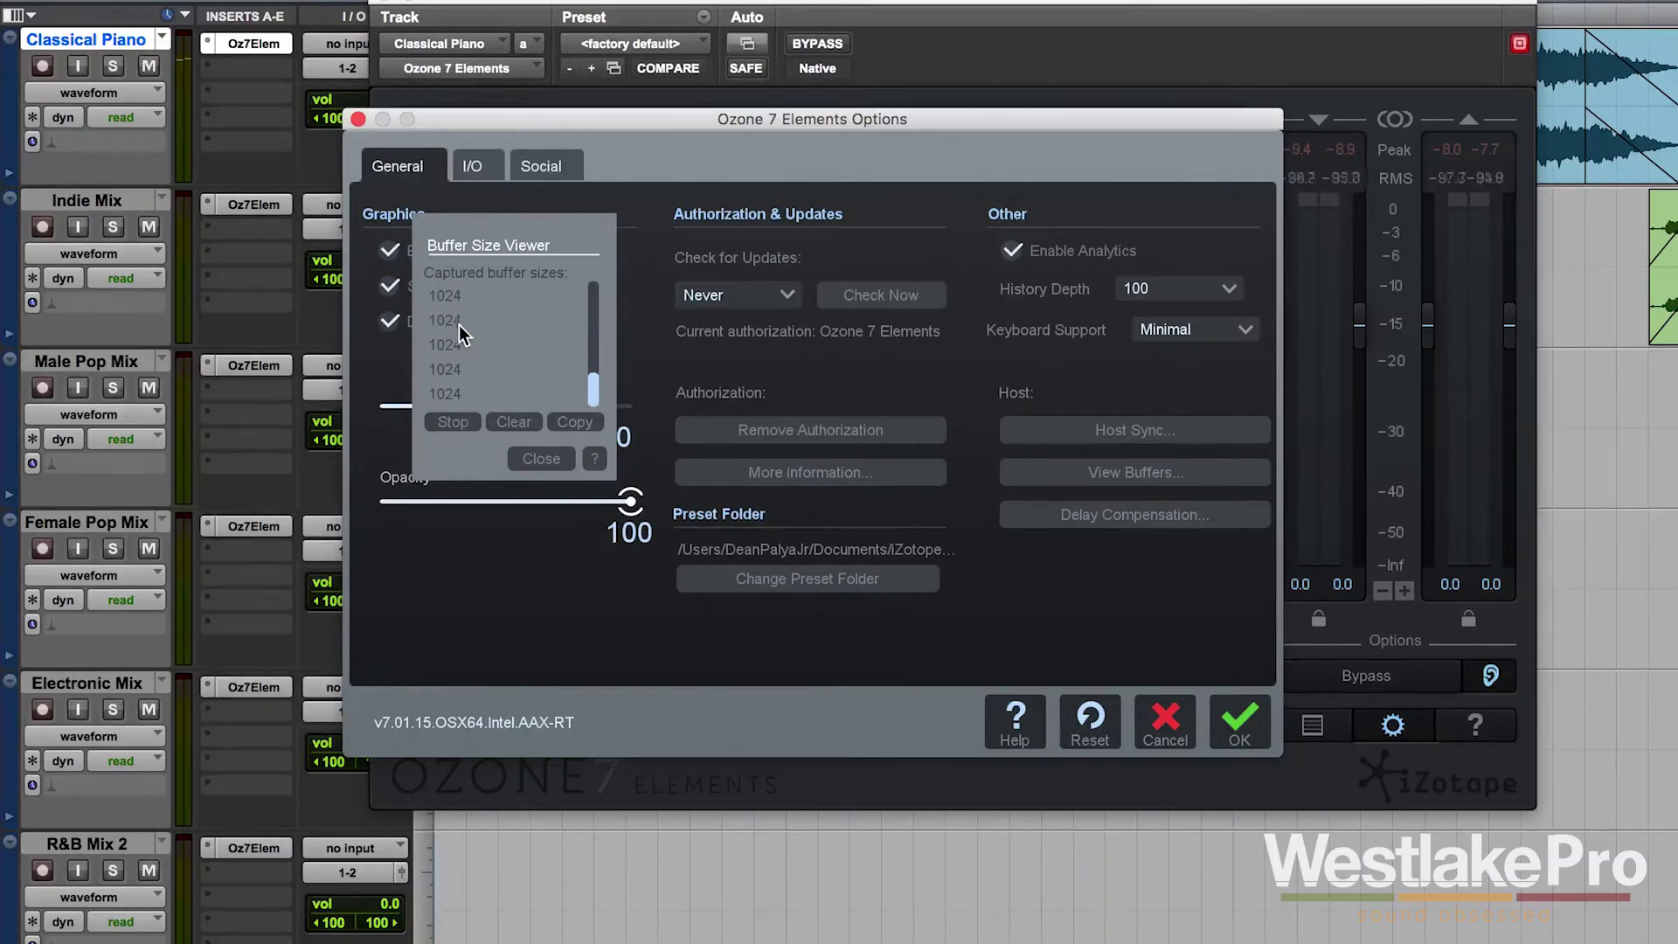
{"action": "scroll", "coordinate": [459, 325], "scroll_direction": "up", "scroll_amount": 2}
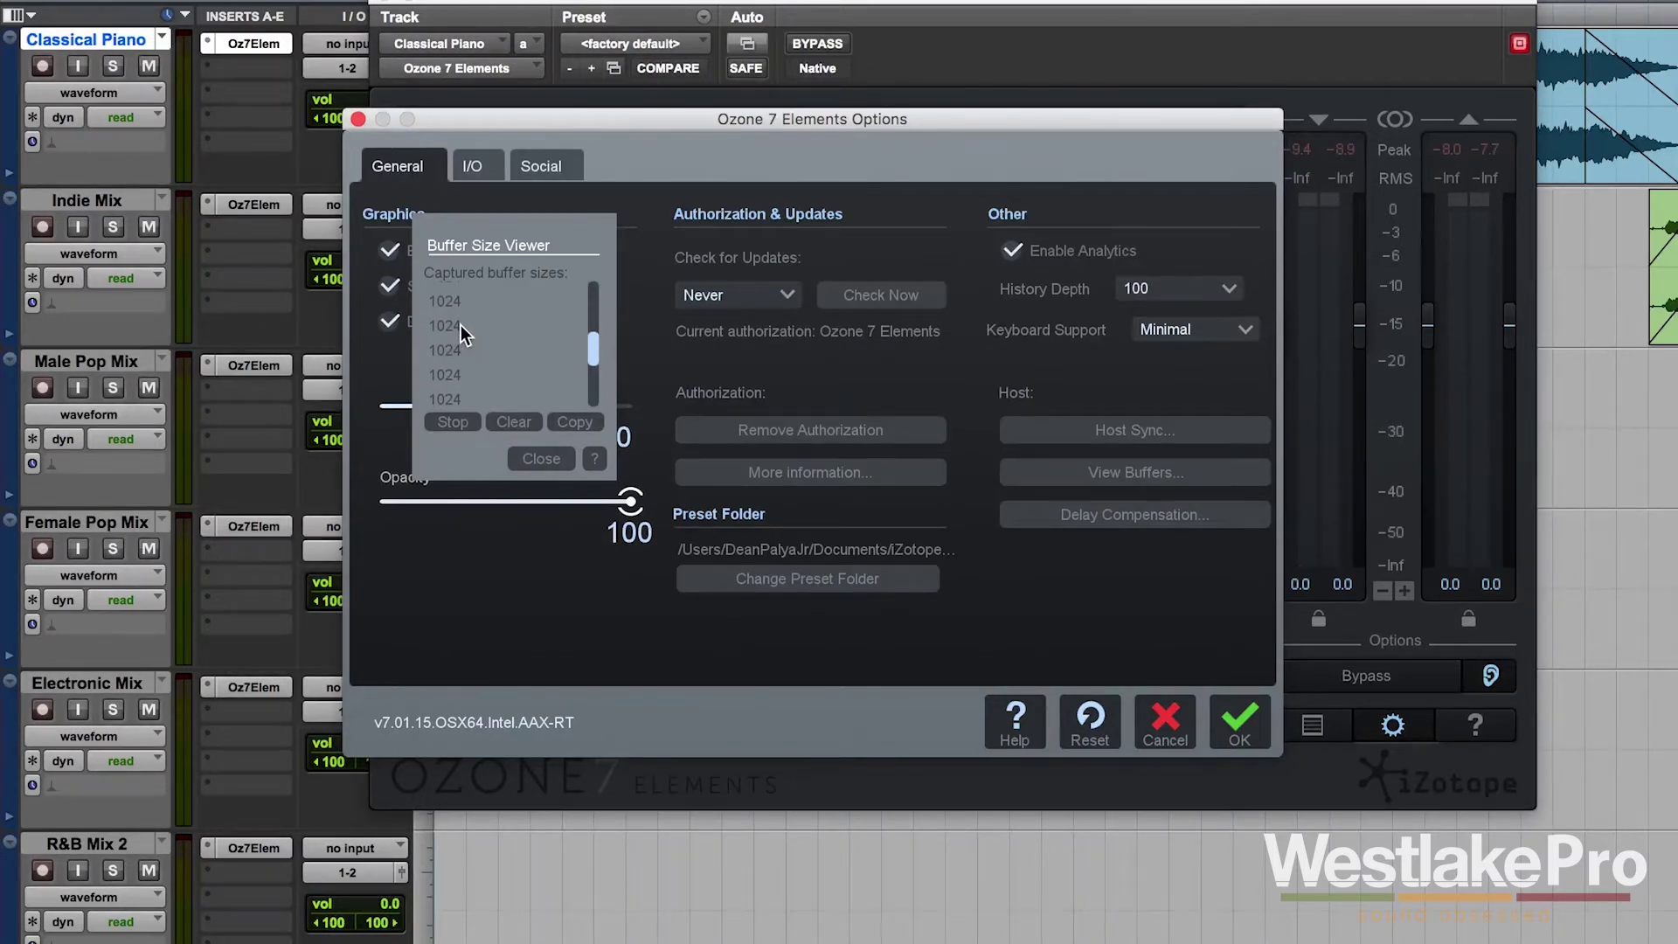
{"action": "left_click", "coordinate": [512, 421]}
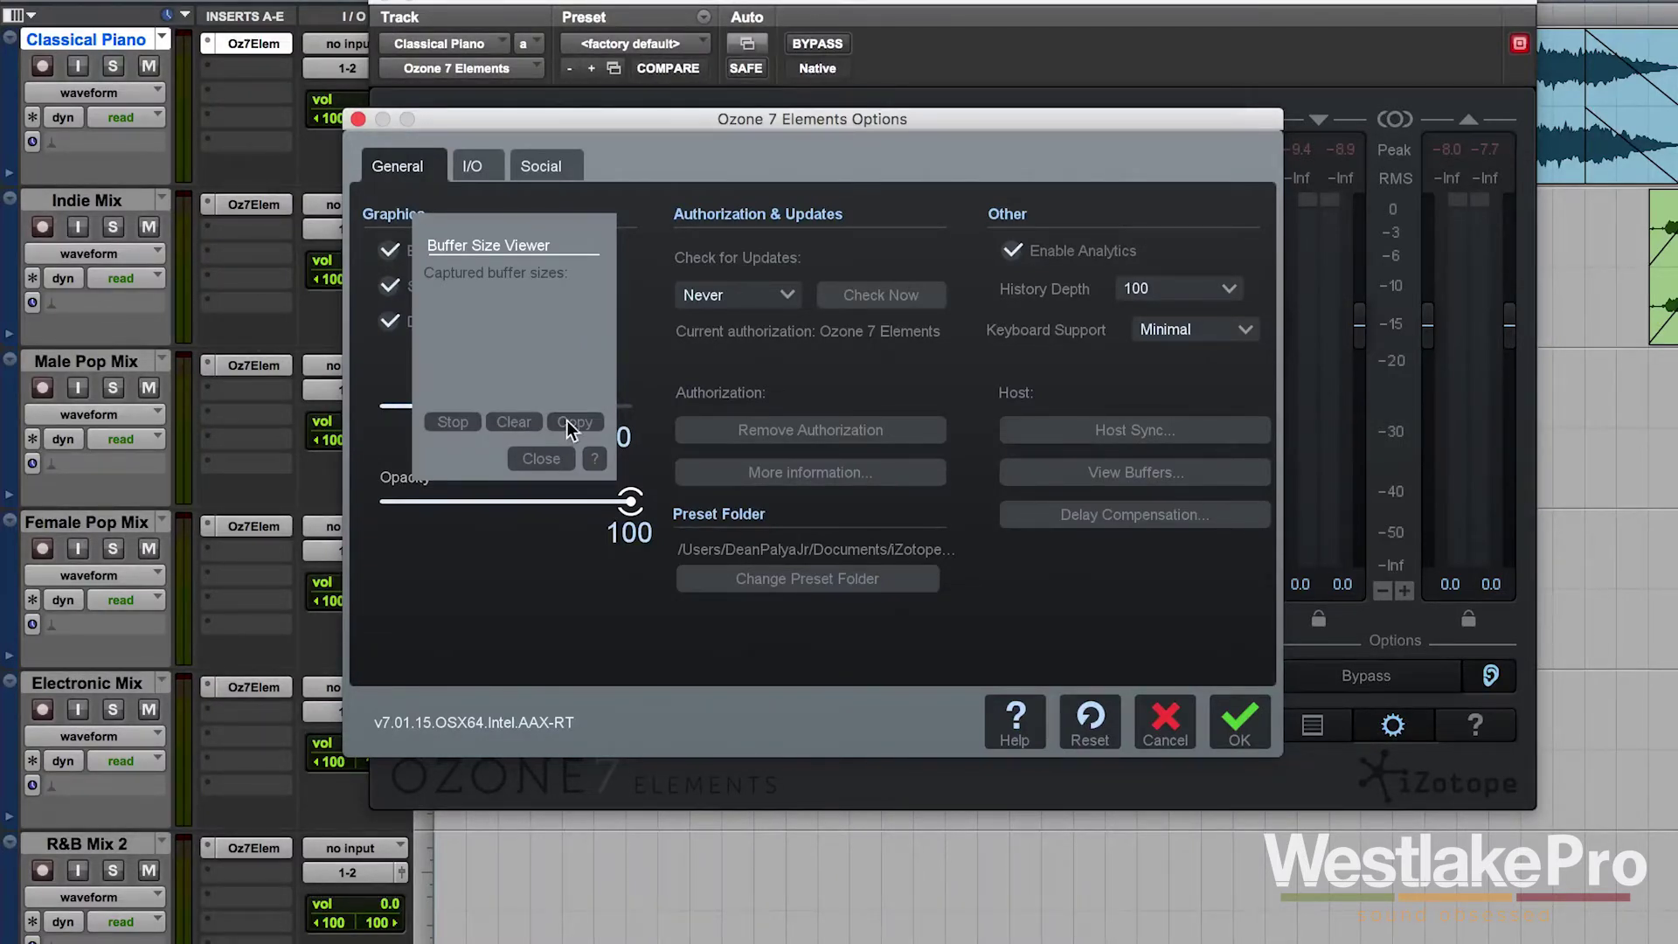
{"action": "left_click", "coordinate": [547, 459]}
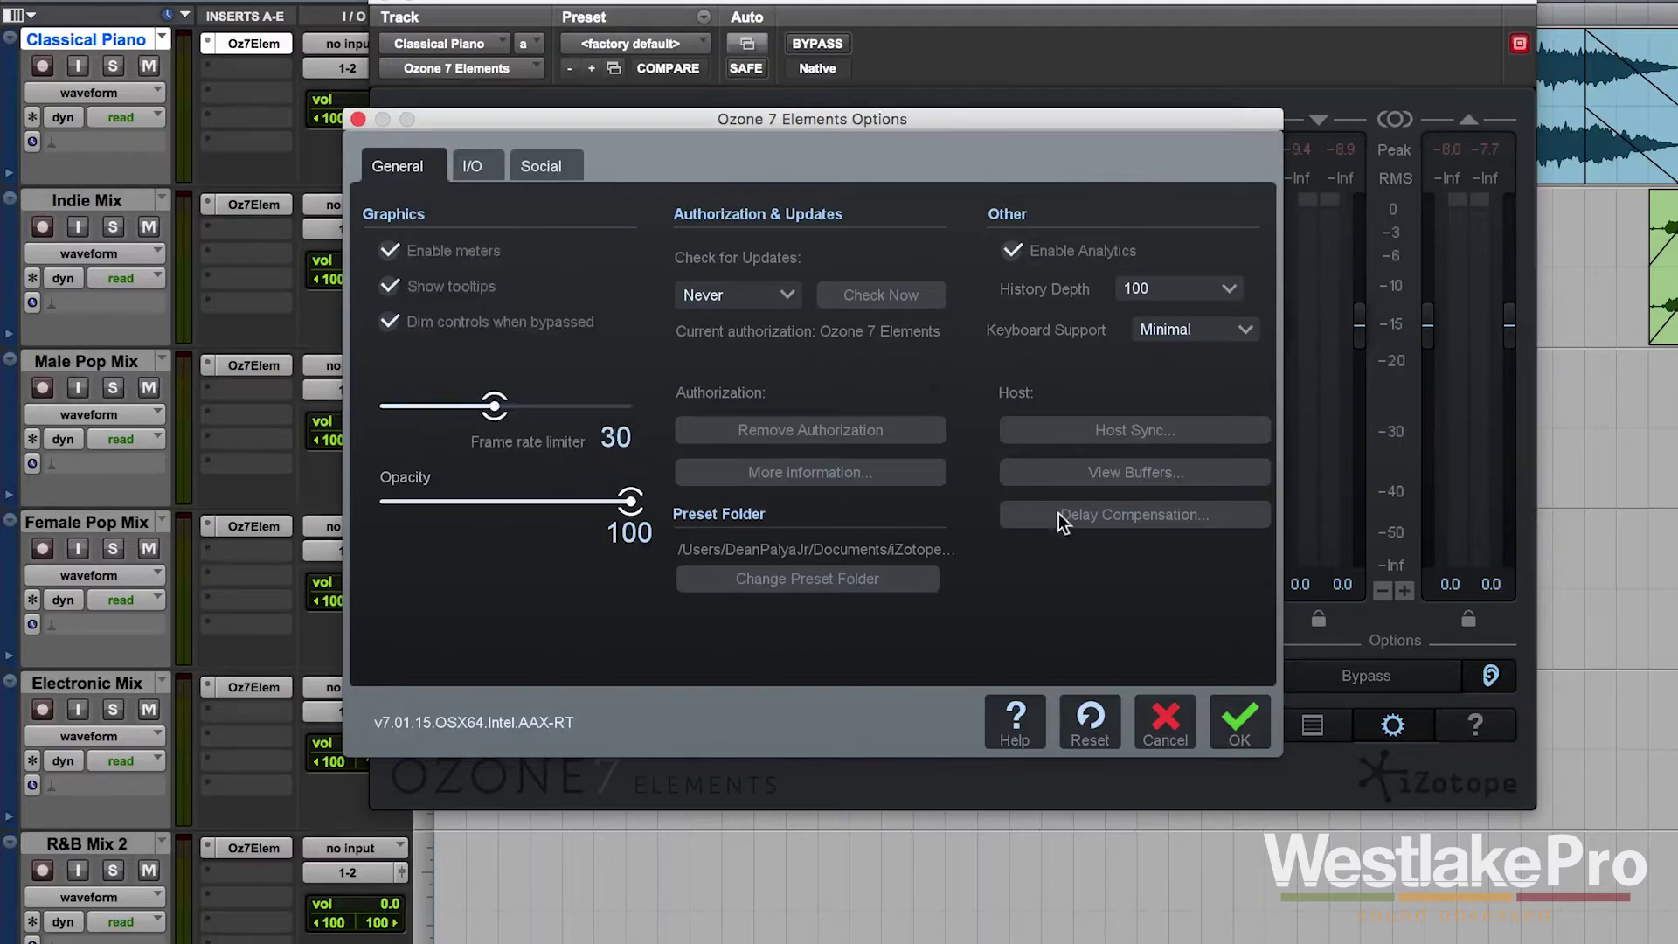
Review the delay compensation settings, then go to the I/O metering page.
{"action": "left_click", "coordinate": [1140, 524]}
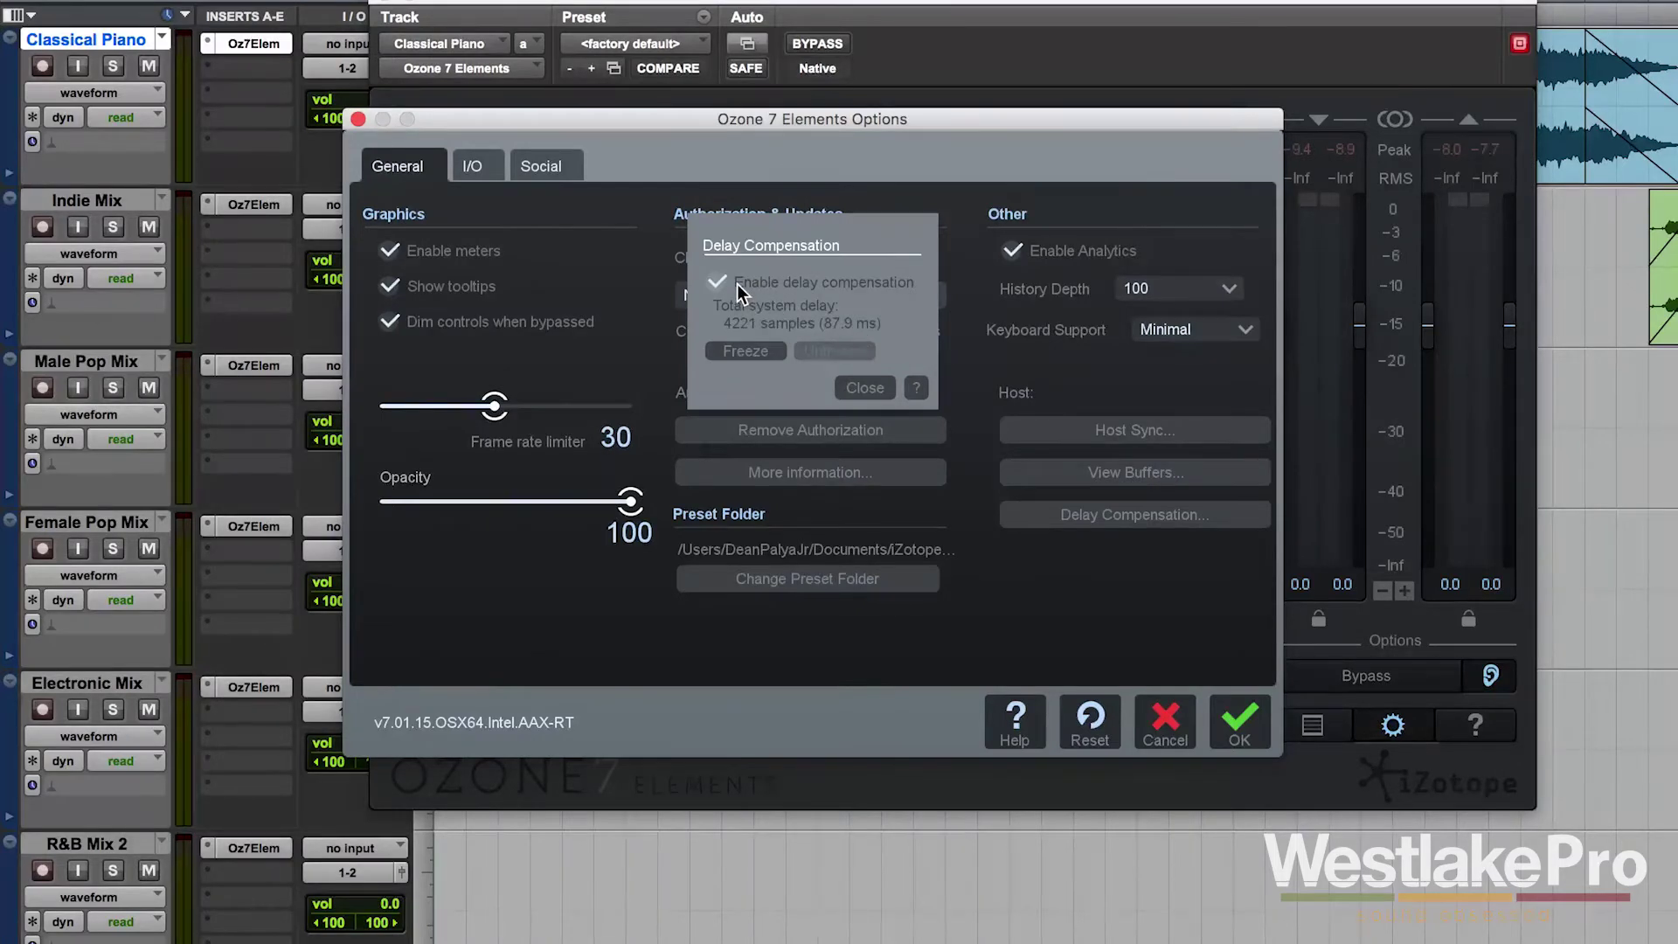
{"action": "left_click", "coordinate": [844, 379]}
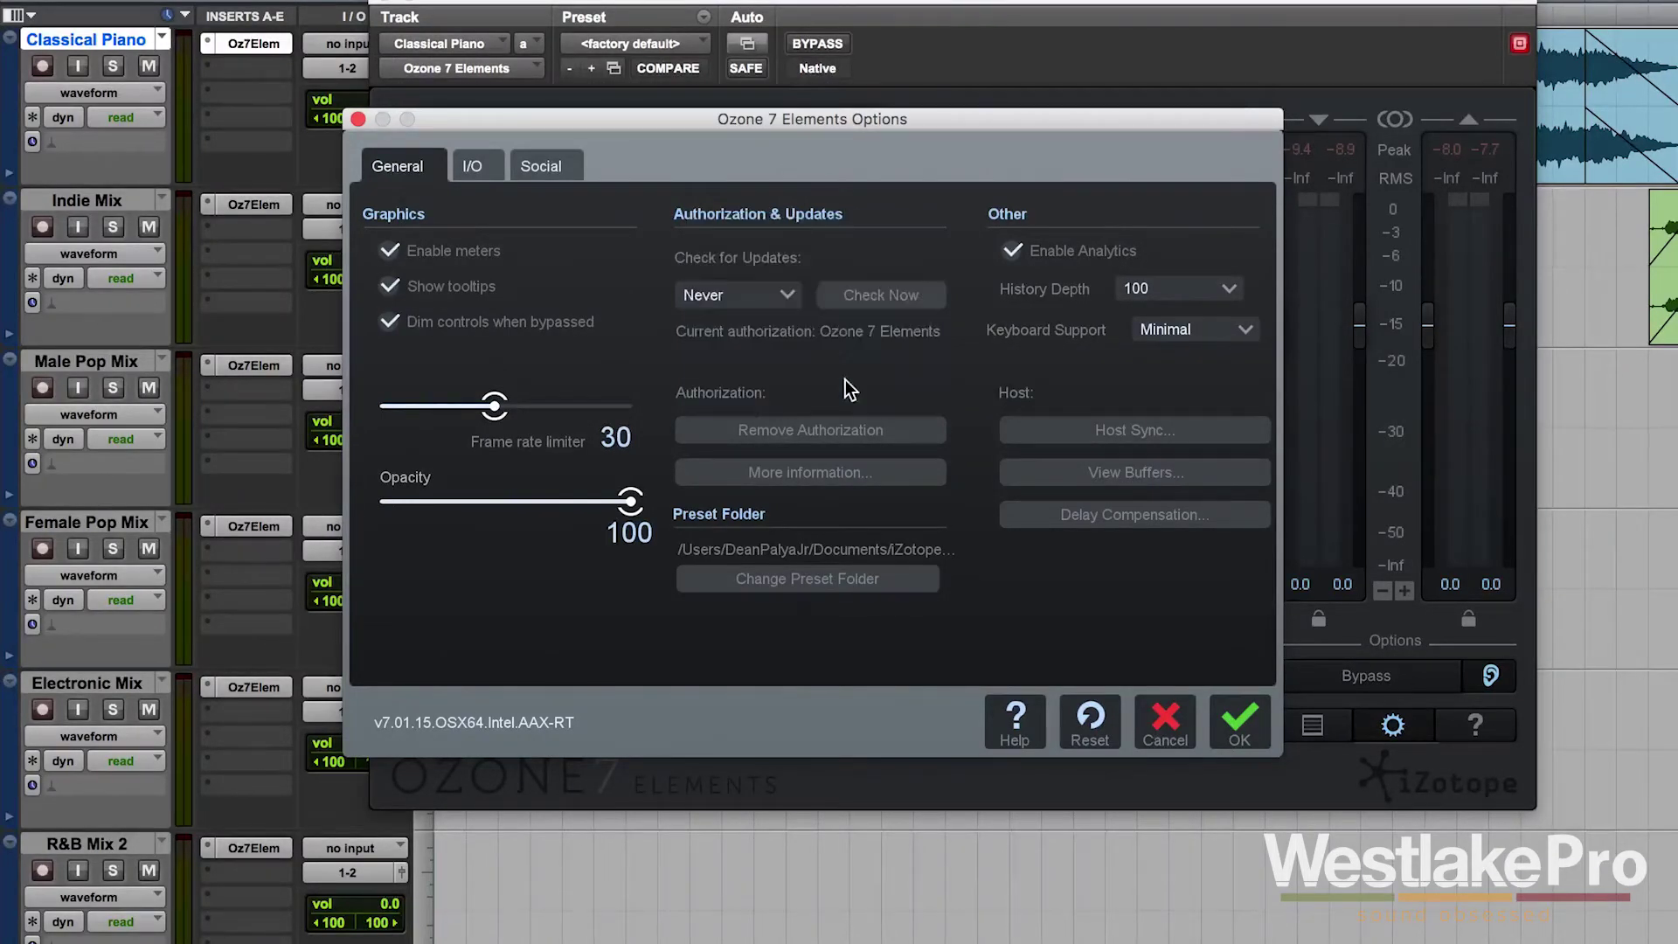
{"action": "left_click", "coordinate": [473, 169]}
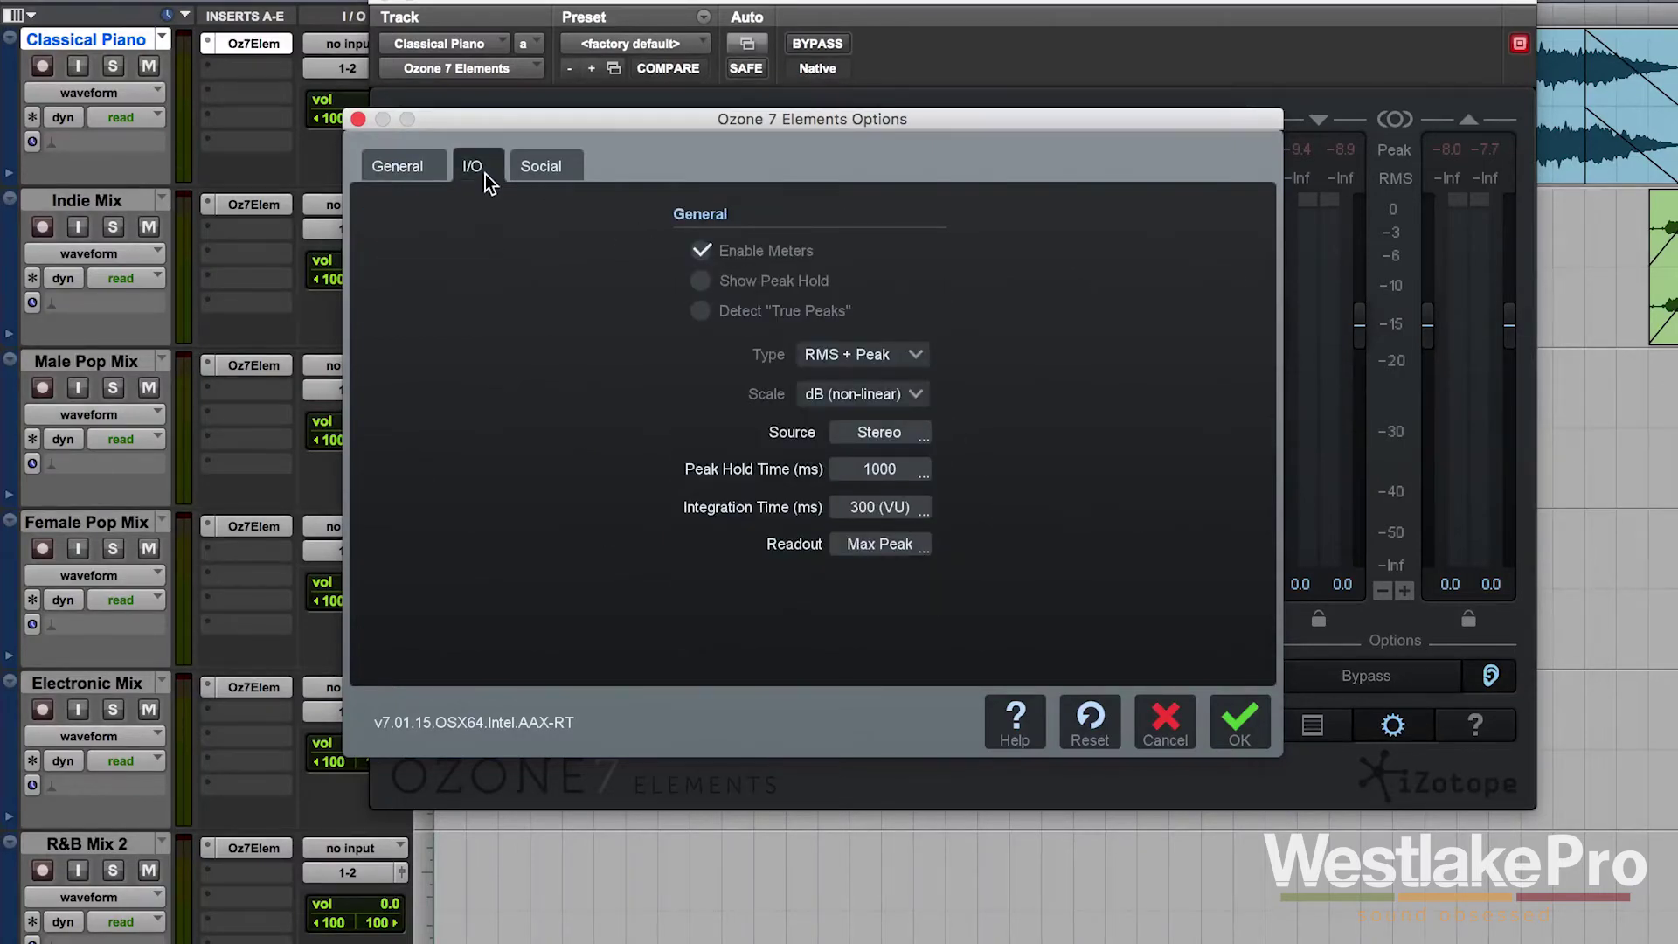
Switch the meters off and back on, then play briefly to watch them.
{"action": "left_click", "coordinate": [703, 250]}
{"action": "left_click", "coordinate": [702, 248]}
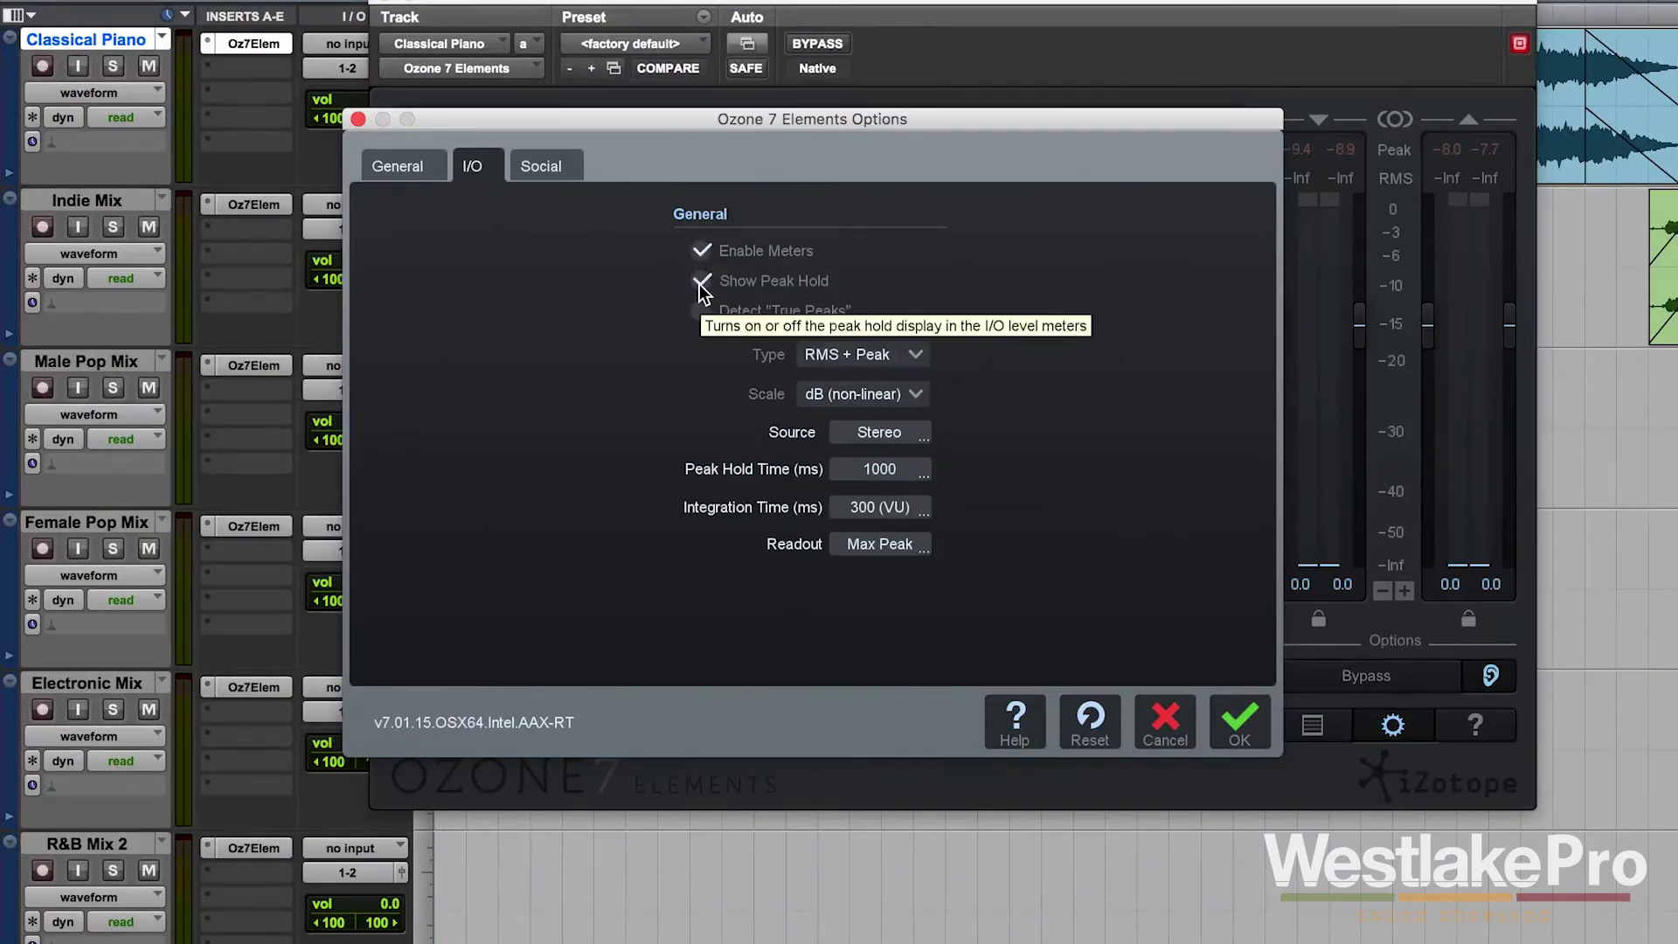
{"action": "left_click_drag", "start_coordinate": [944, 117], "coordinate": [863, 148]}
{"action": "key", "text": "space"}
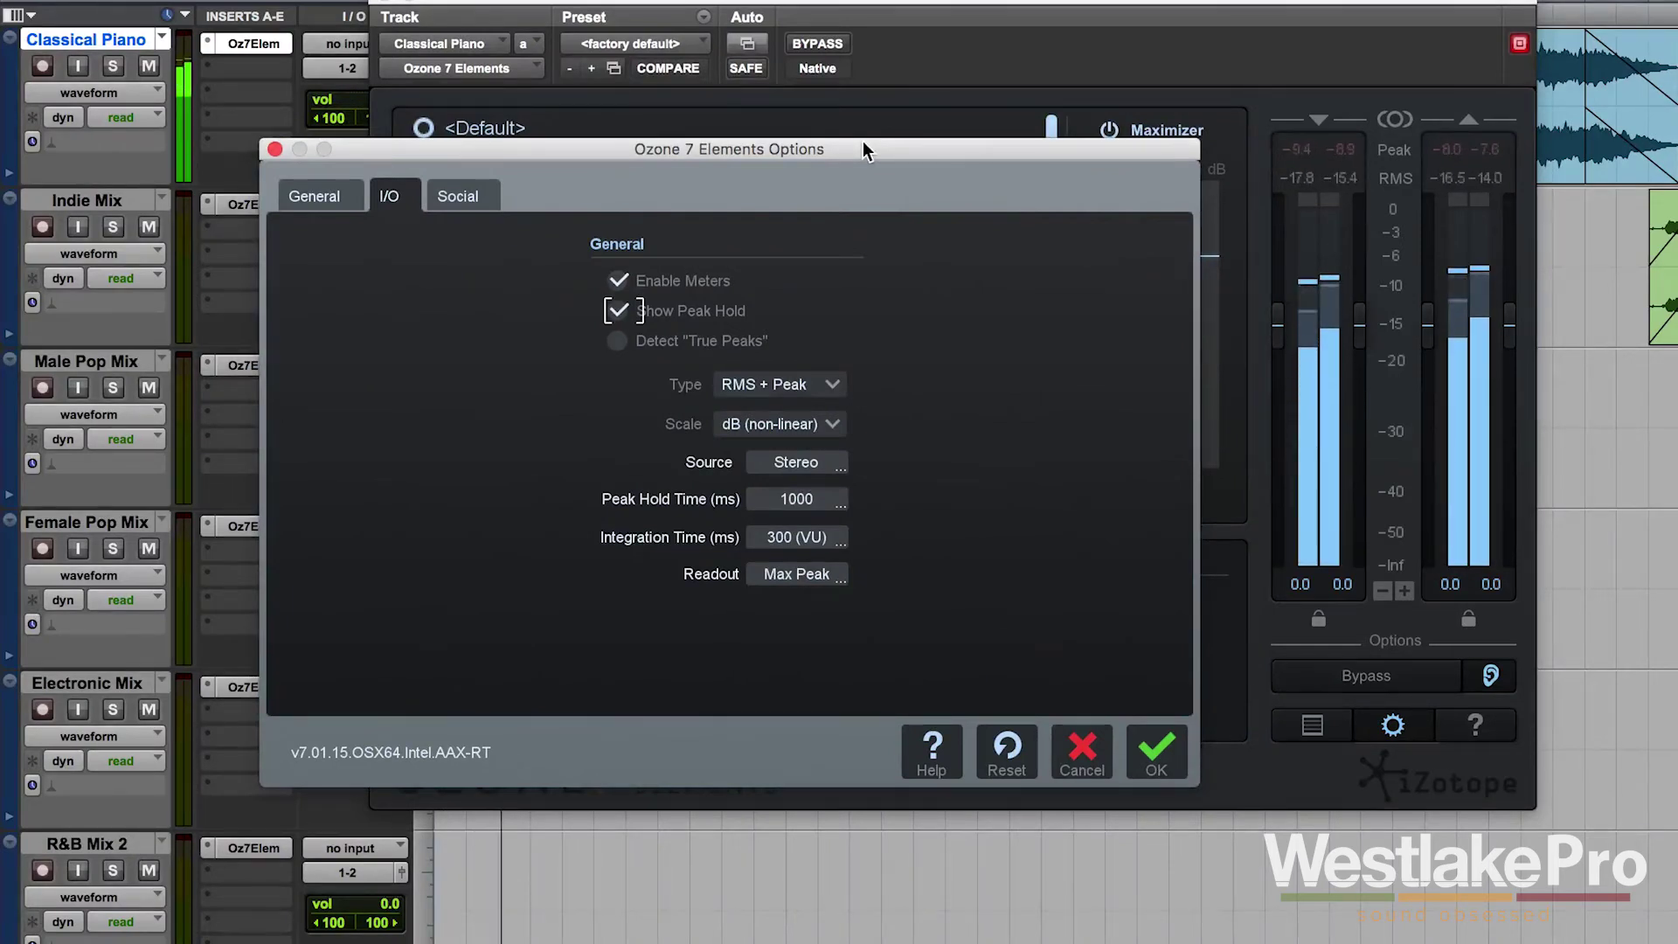
{"action": "key", "text": "space"}
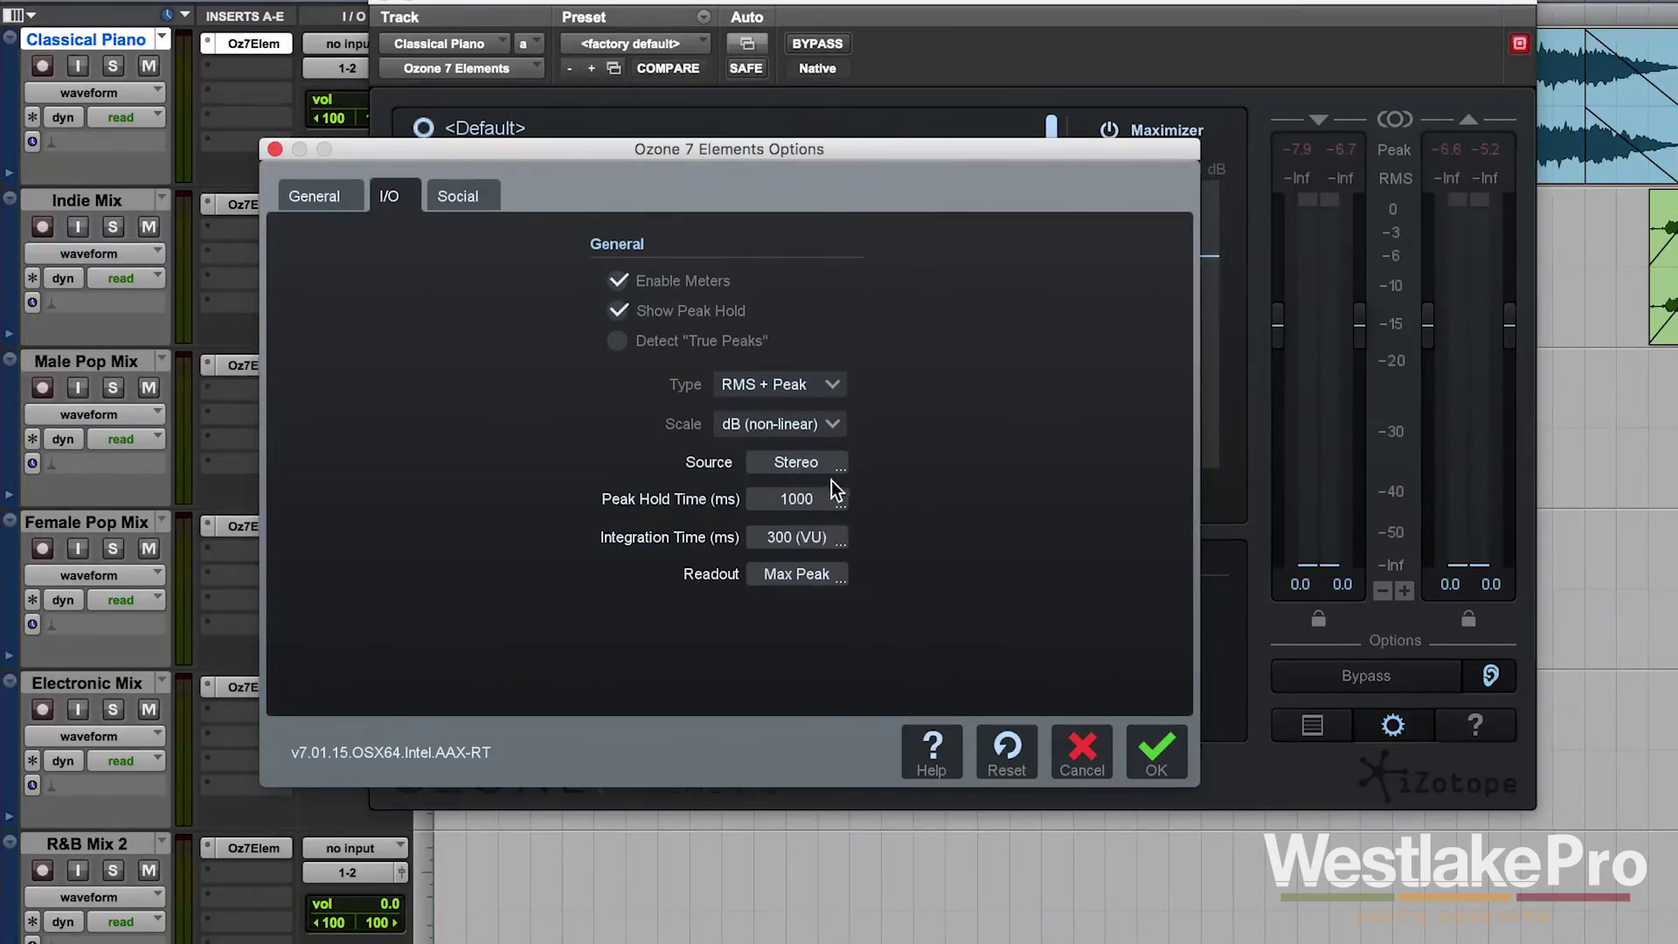
Turn off Show Peak Hold and switch the meter Source to Mid/Side.
{"action": "left_click", "coordinate": [657, 311]}
{"action": "left_click", "coordinate": [651, 337]}
{"action": "left_click", "coordinate": [786, 463]}
{"action": "left_click", "coordinate": [806, 465]}
Reopen Options, view the Social page, return to General, and close with OK.
{"action": "left_click", "coordinate": [1403, 131]}
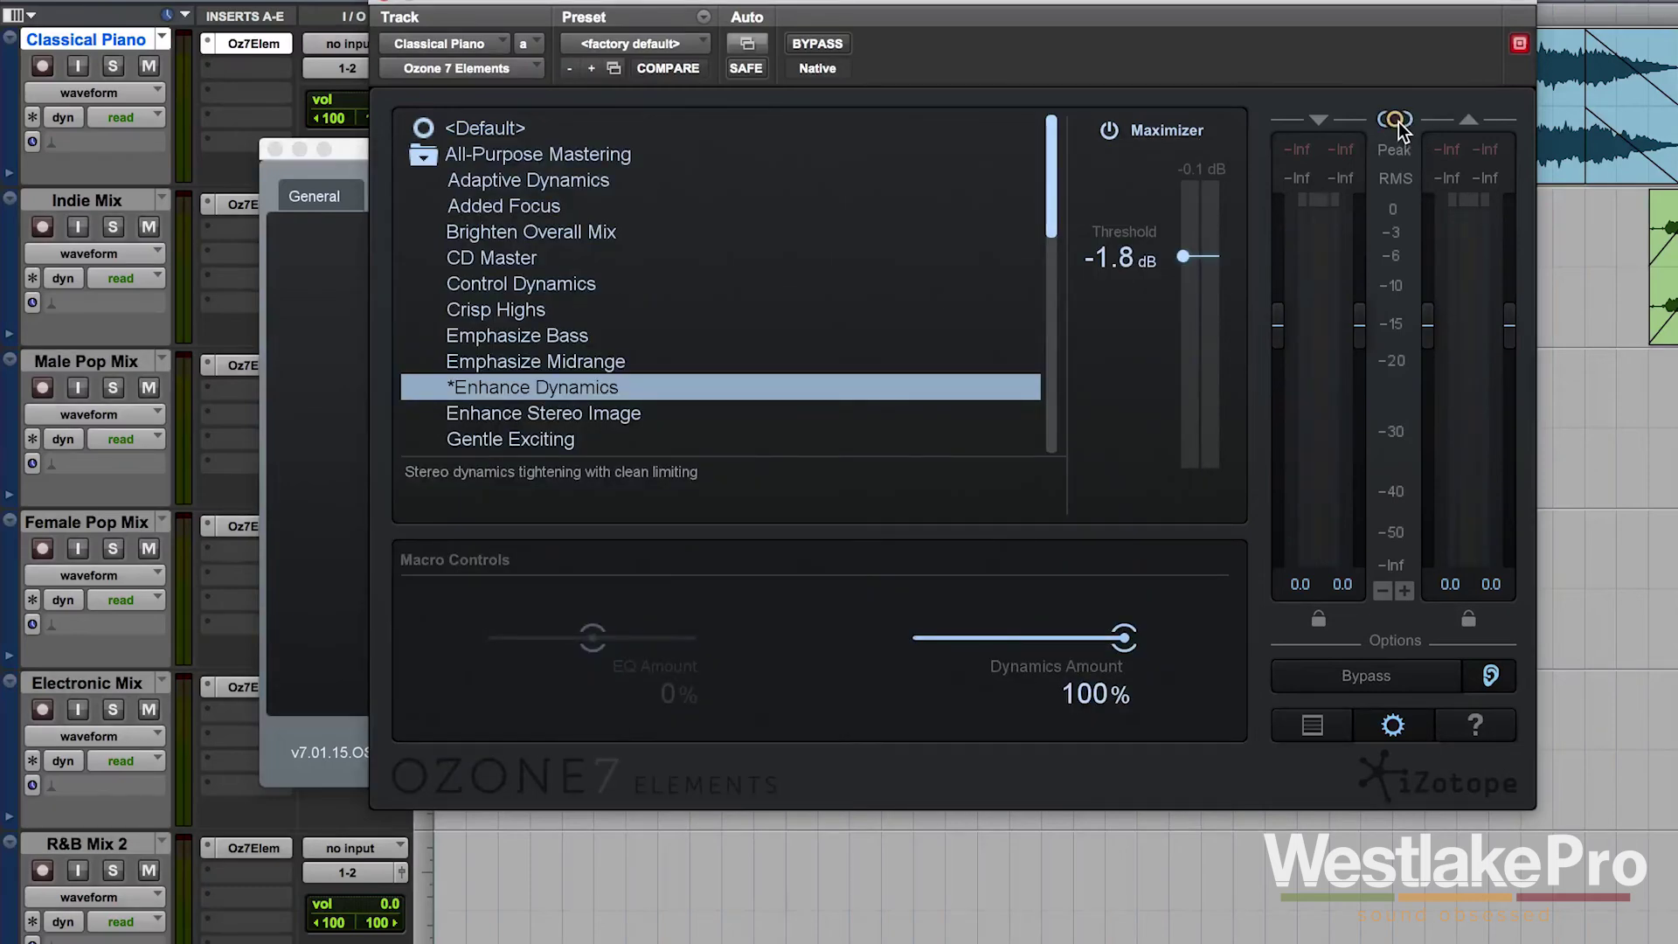
{"action": "left_click", "coordinate": [1395, 724]}
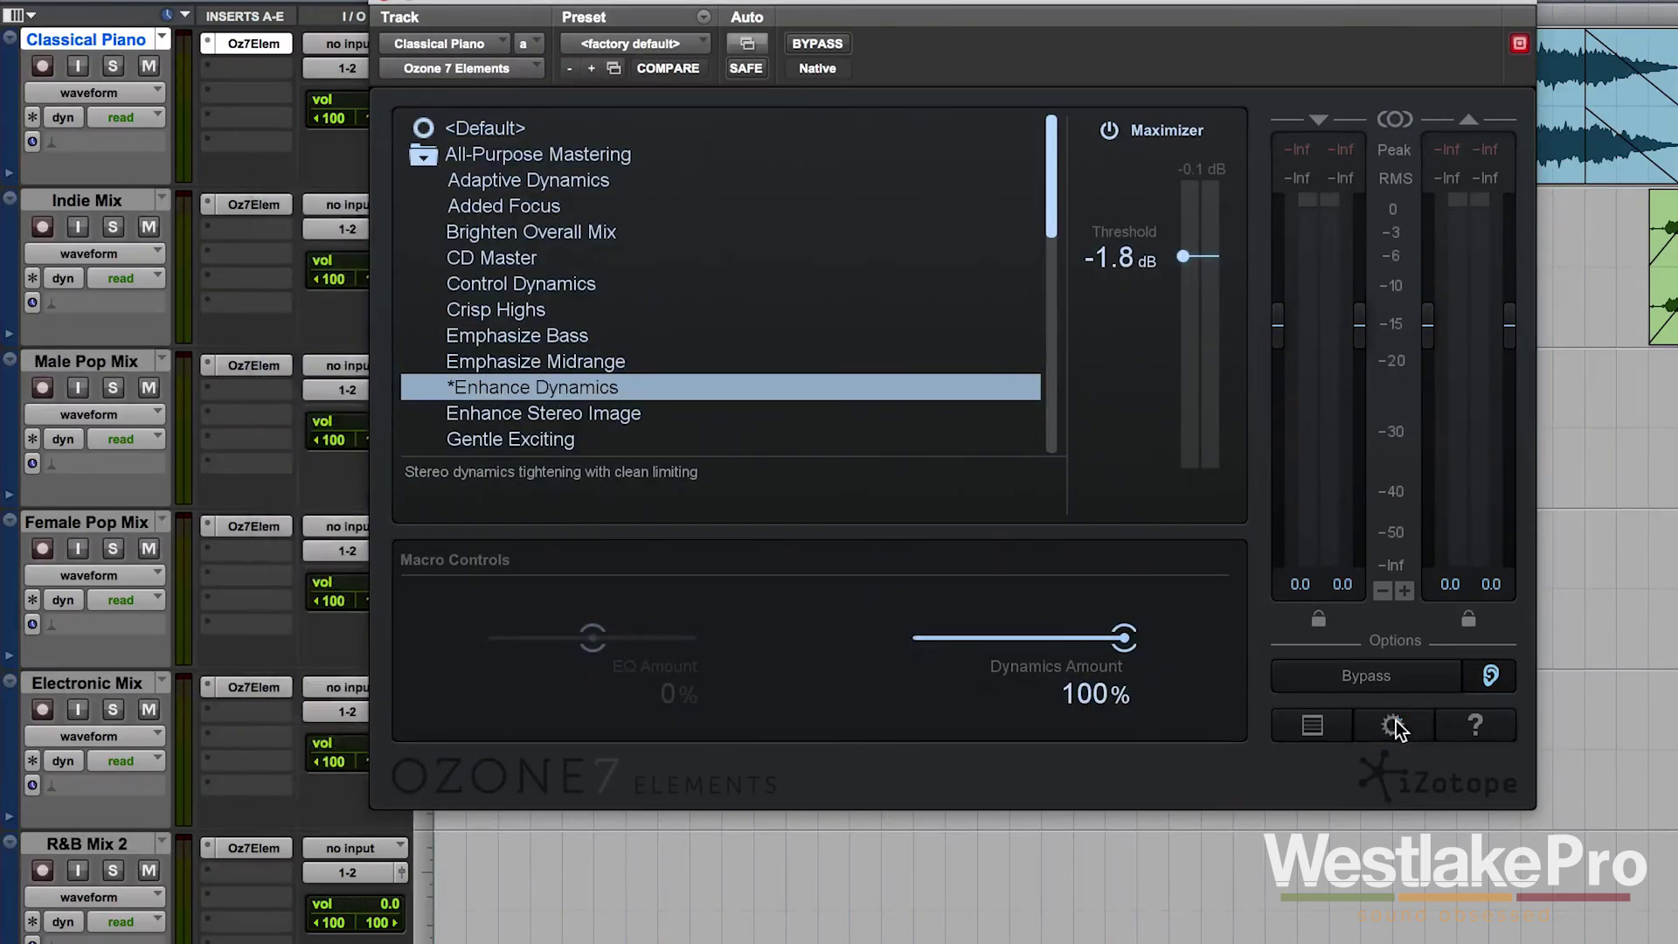
{"action": "left_click", "coordinate": [450, 212]}
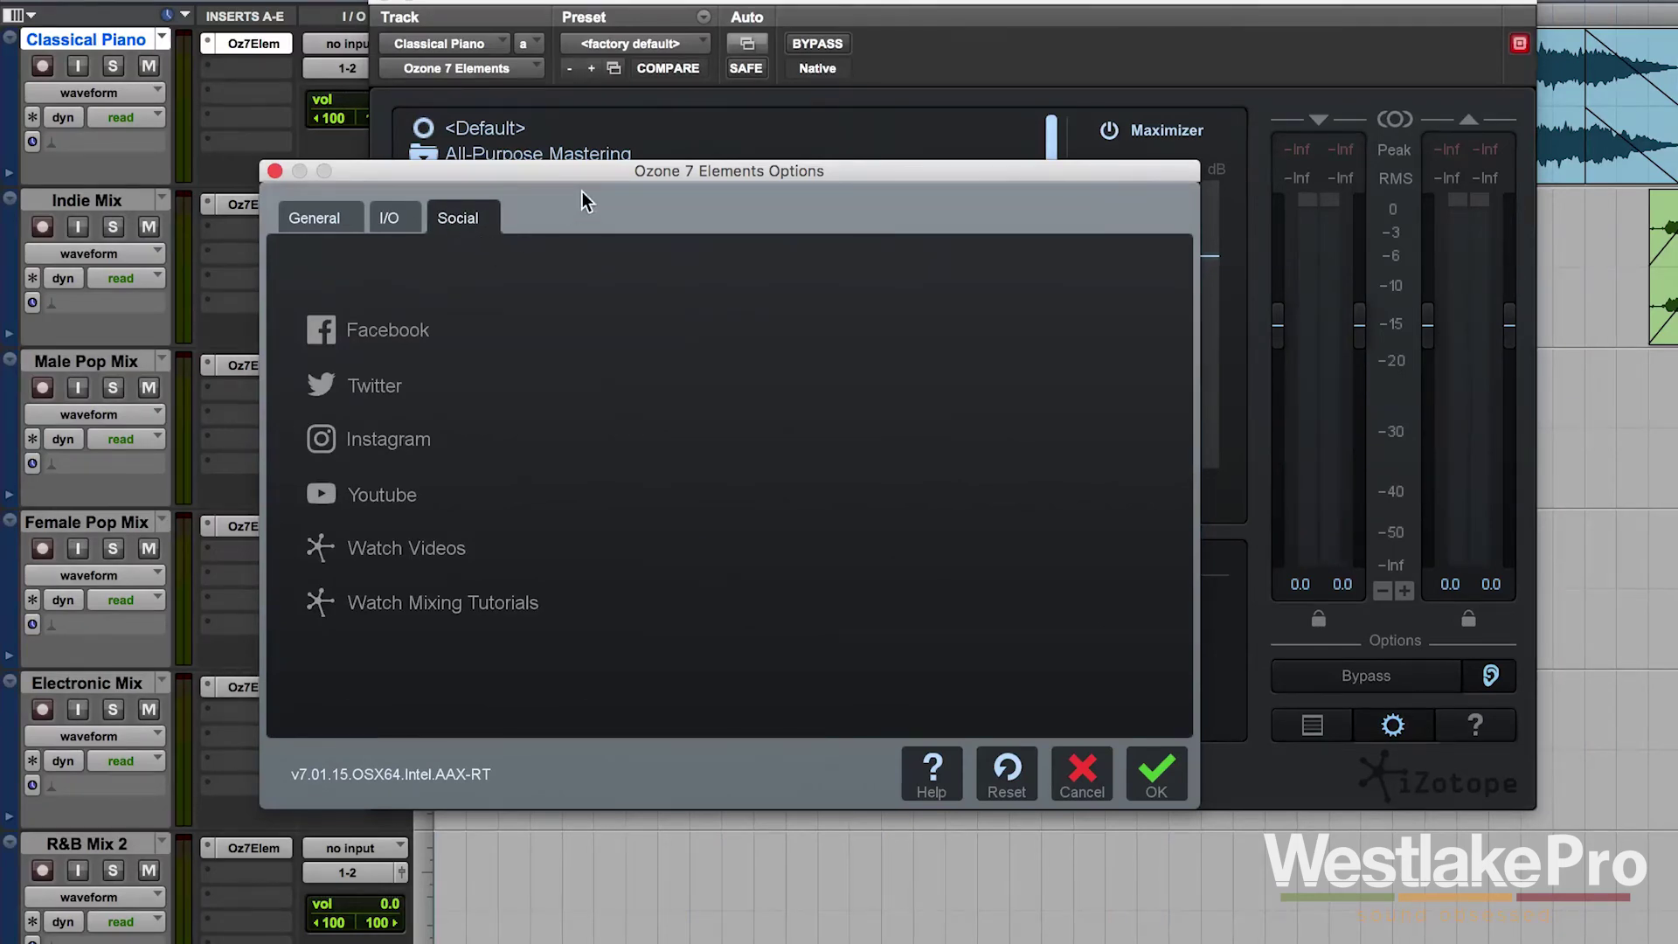
{"action": "left_click_drag", "start_coordinate": [582, 193], "coordinate": [681, 157]}
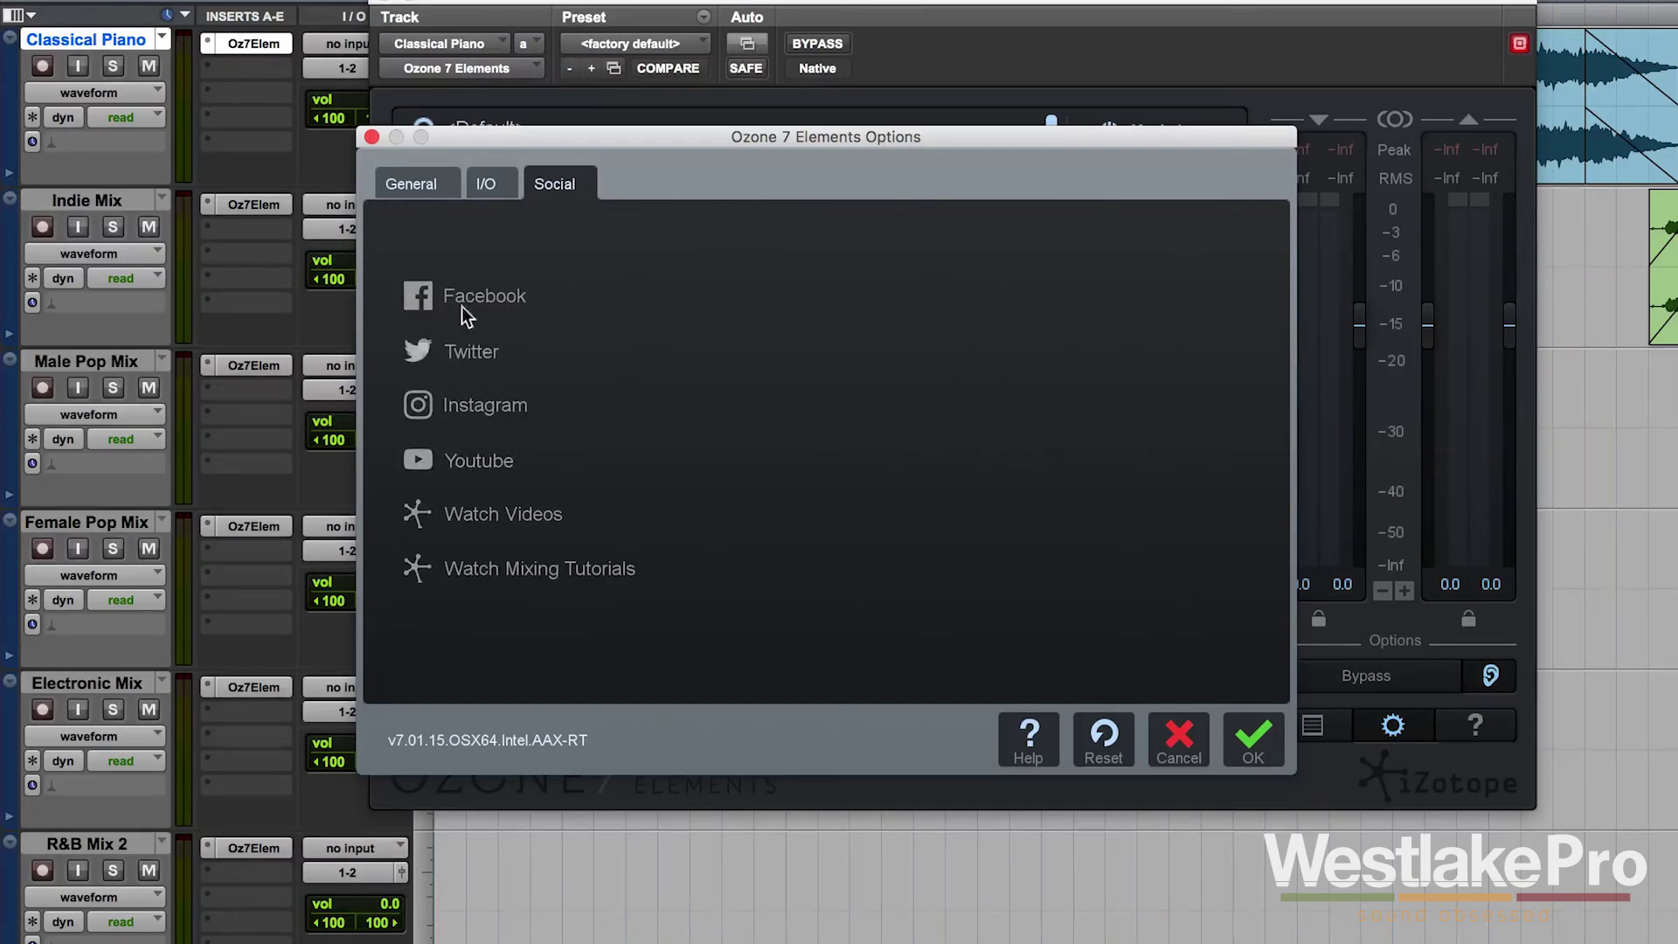
{"action": "left_click", "coordinate": [399, 182]}
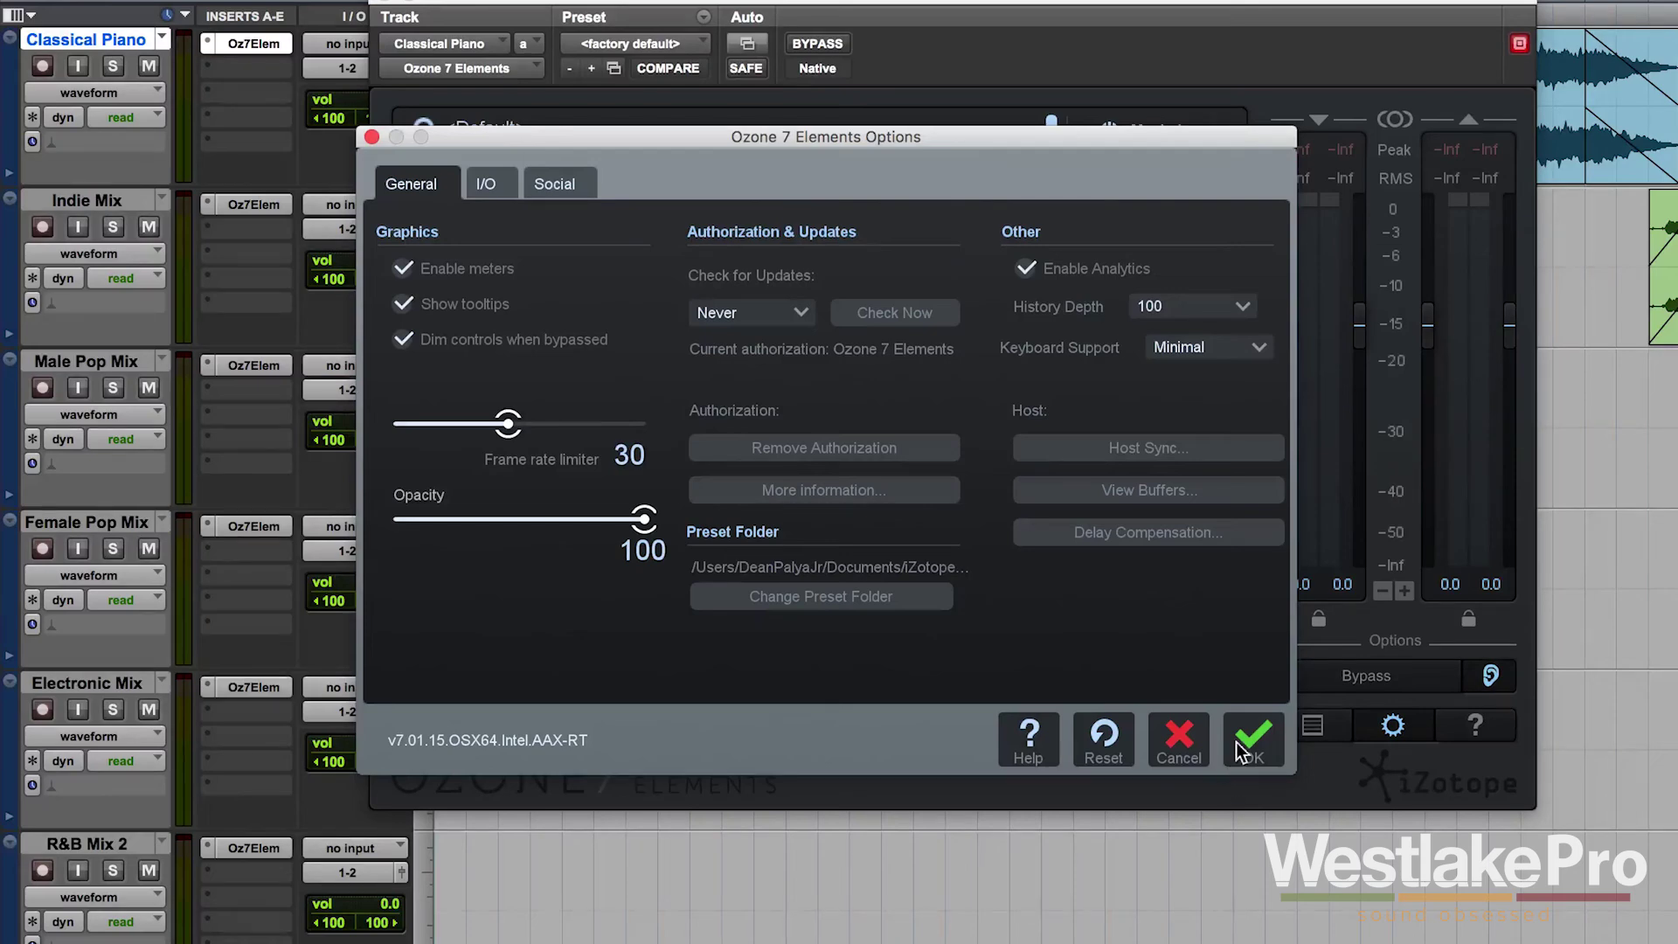
{"action": "left_click", "coordinate": [1194, 744]}
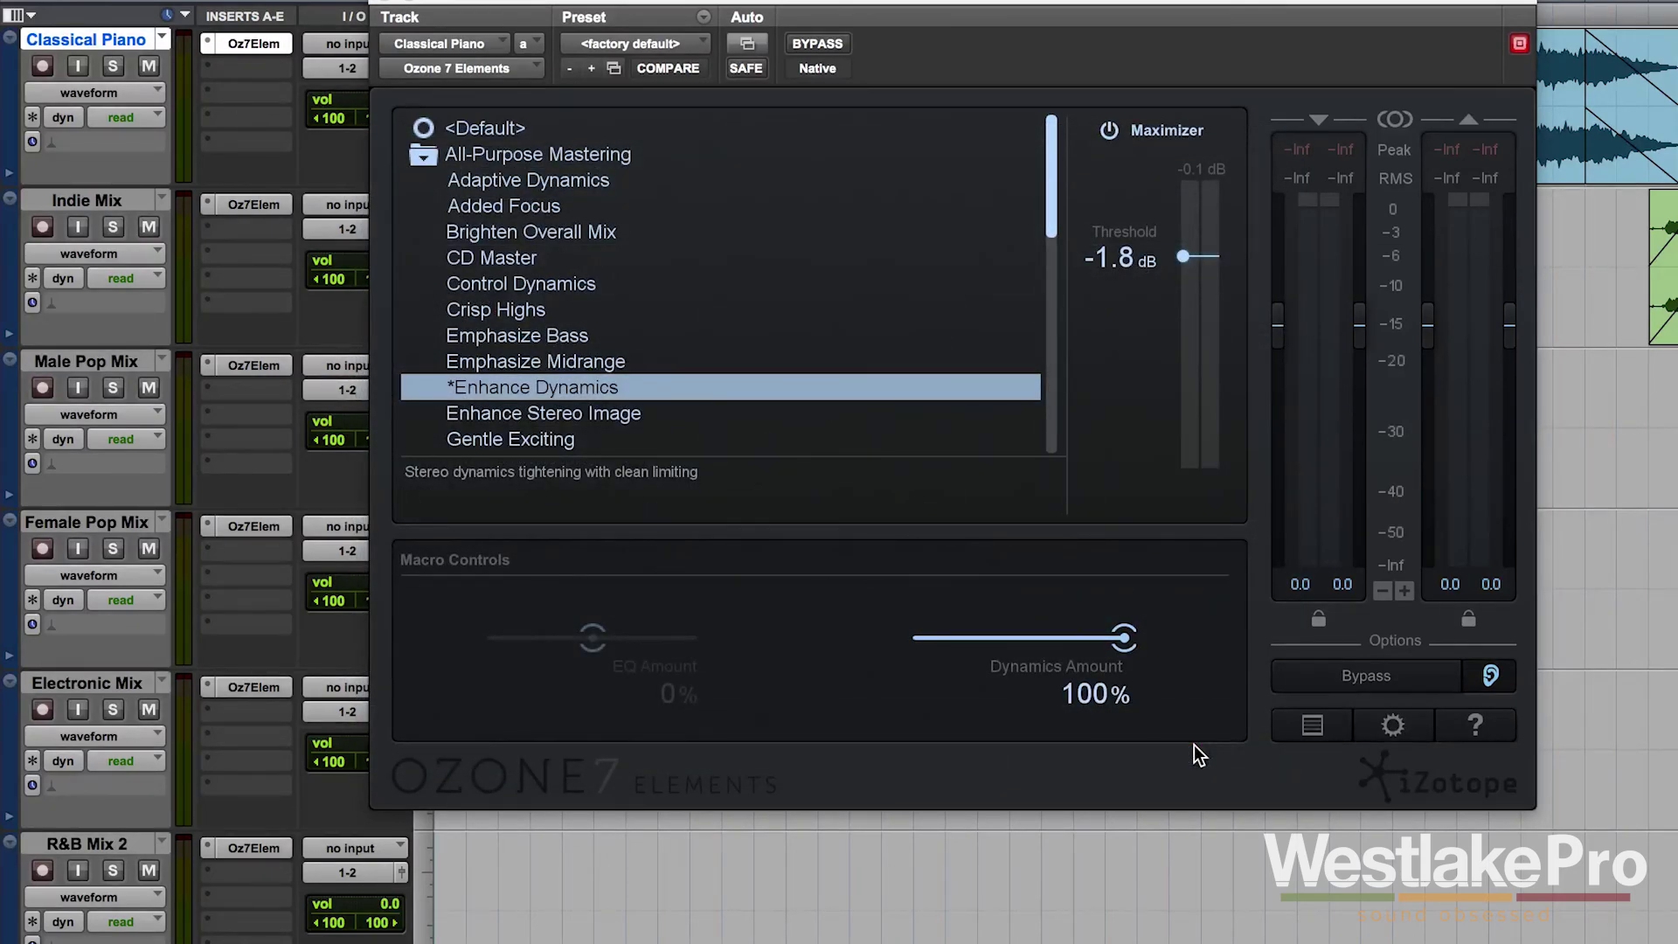